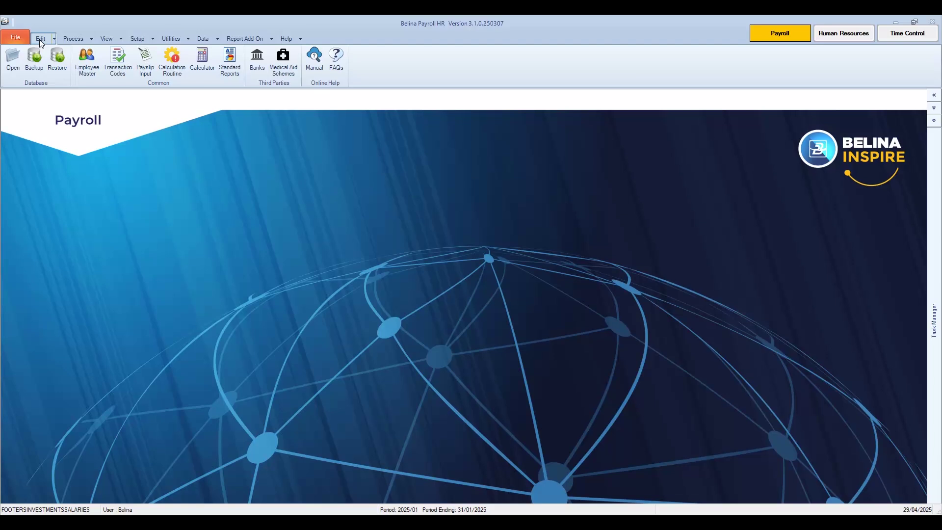
Step: Open Edit > Organizational > Banks to show the Banks List and Account Types choices
{"action": "left_click", "coordinate": [39, 40]}
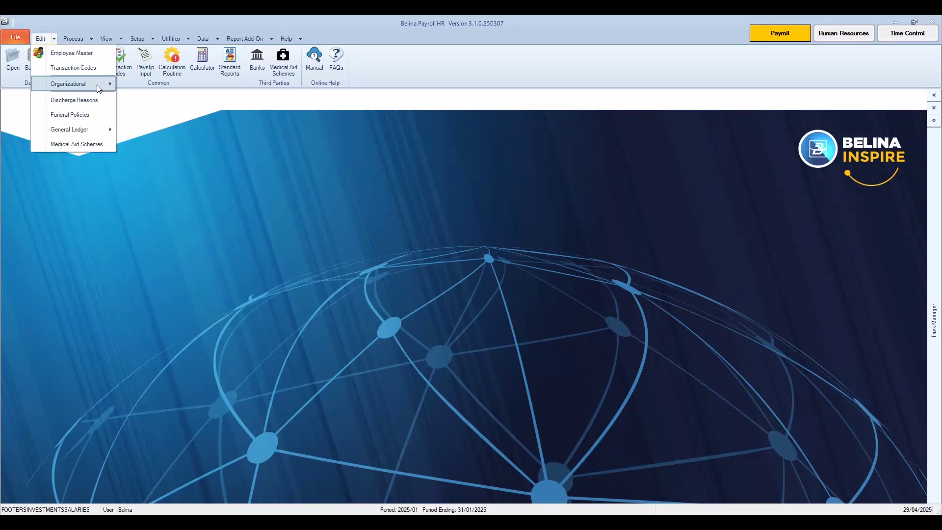
{"action": "mouse_move", "coordinate": [98, 87]}
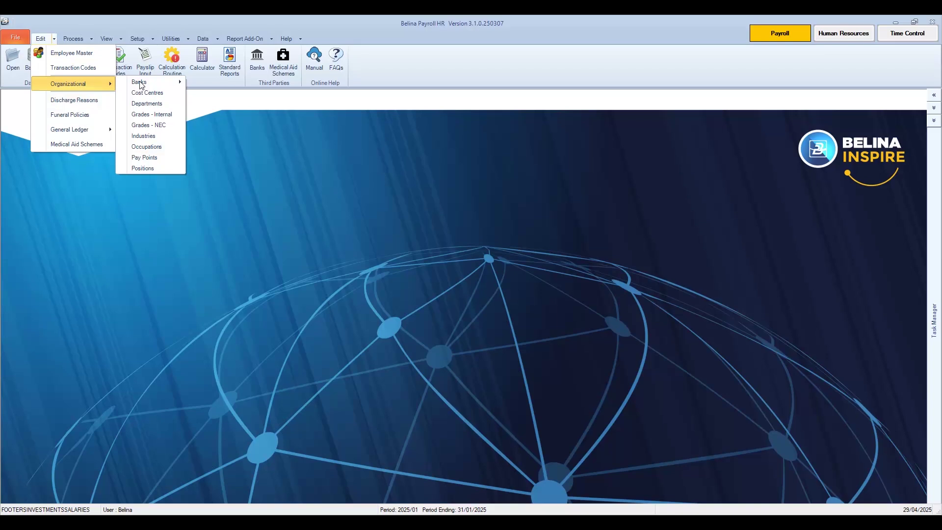
{"action": "left_click", "coordinate": [141, 84]}
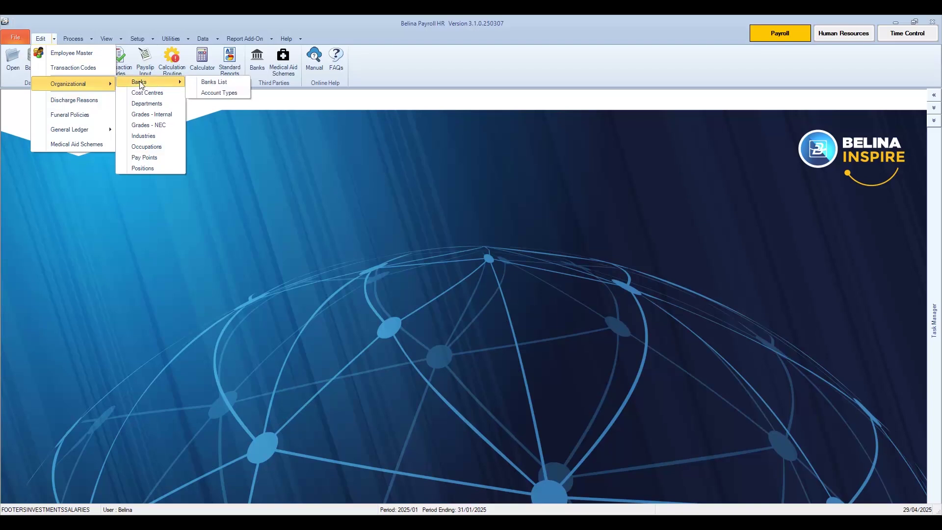
Step: In the Banks List, add bank 'NBS Building Society' with code 32000 and start a branch
{"action": "left_click", "coordinate": [216, 86]}
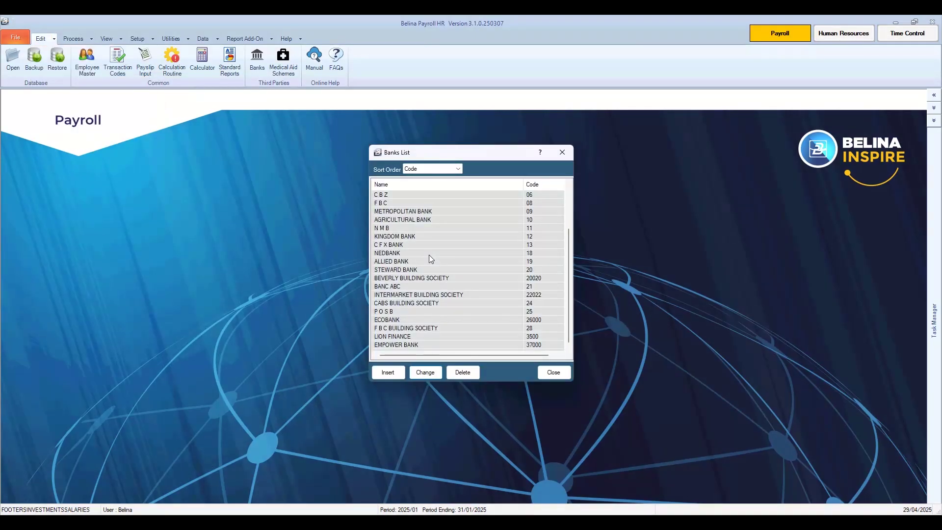
{"action": "scroll", "coordinate": [430, 258], "scroll_direction": "down", "scroll_amount": 3}
{"action": "left_click", "coordinate": [387, 373]}
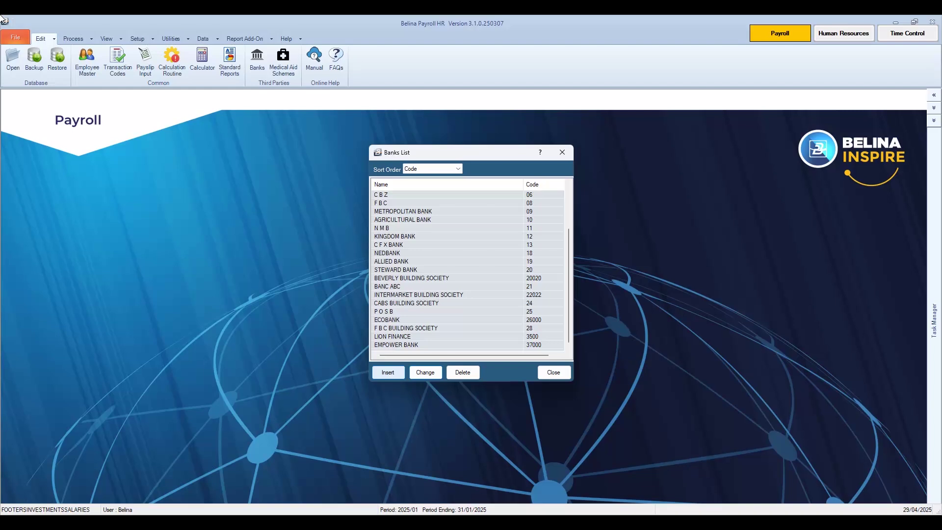
{"action": "key", "text": "Return"}
{"action": "left_click", "coordinate": [385, 373]}
{"action": "type", "text": "NBS"}
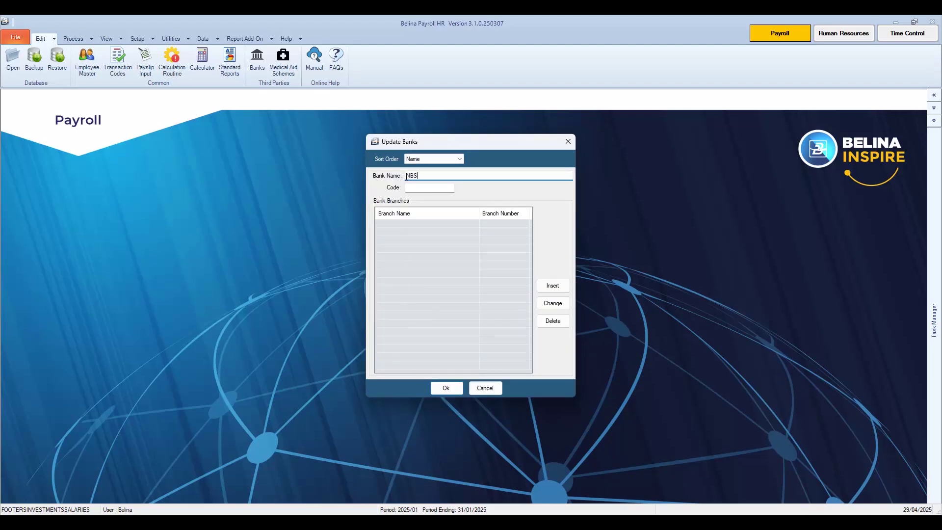
{"action": "type", "text": " Building Society"}
{"action": "key", "text": "Tab"}
{"action": "type", "text": "32000"}
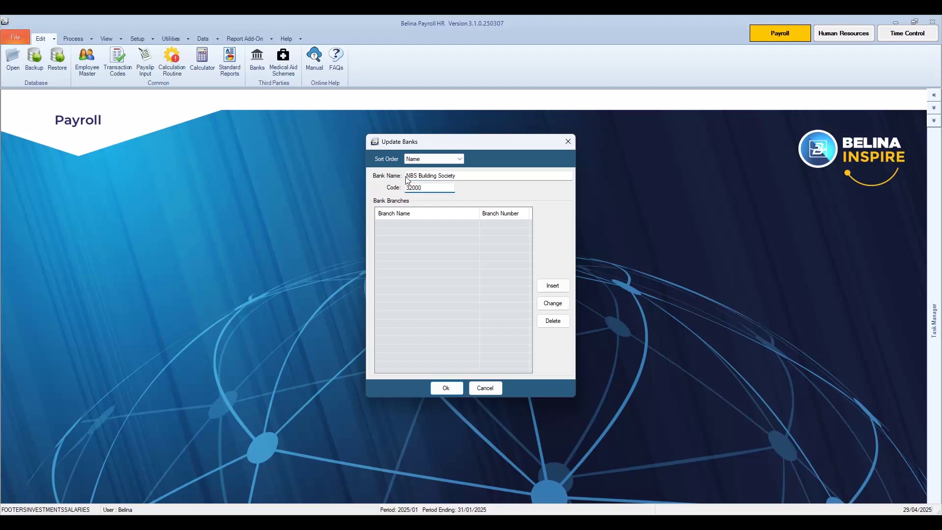
{"action": "left_click", "coordinate": [551, 287]}
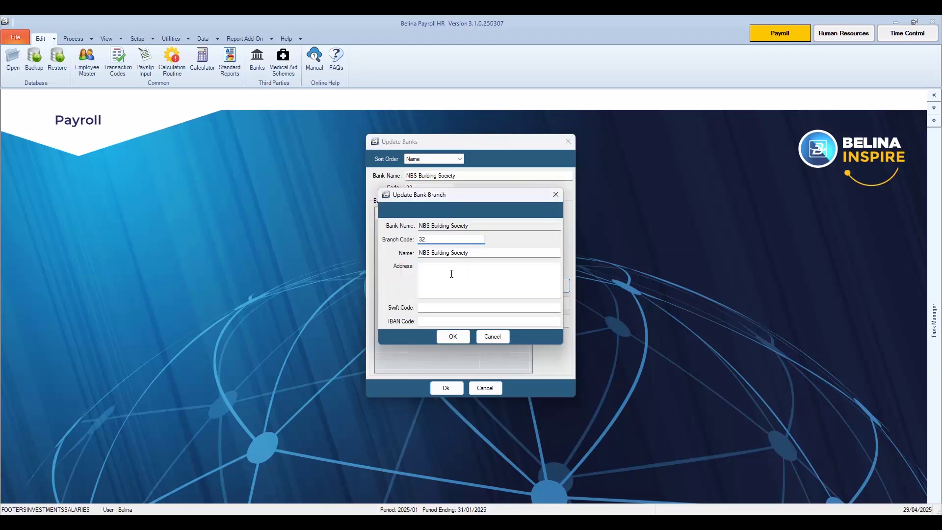
Step: Set branch code 32000 and name the branch 'NBS Building Society - ALL BRANCHES'
{"action": "type", "text": "000"}
{"action": "left_click", "coordinate": [500, 254]}
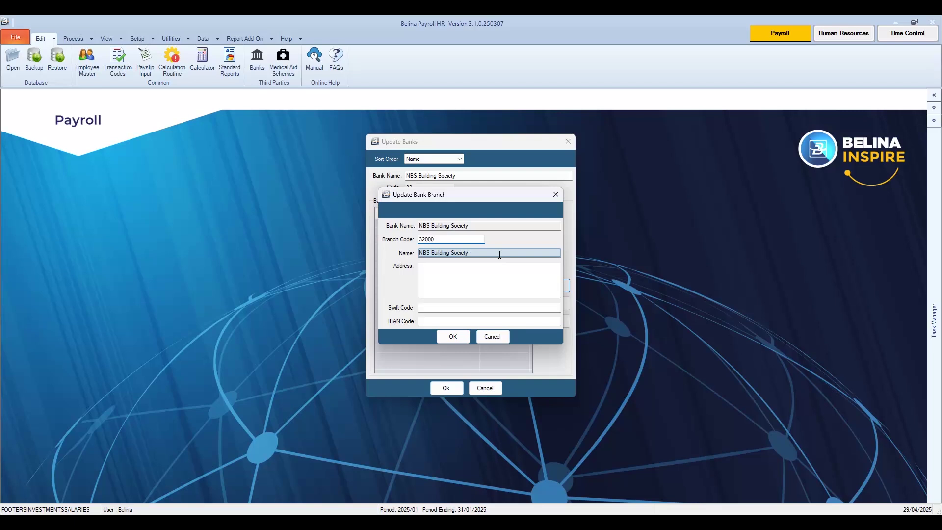
{"action": "left_click", "coordinate": [500, 254]}
{"action": "type", "text": "ALL BRANCG"}
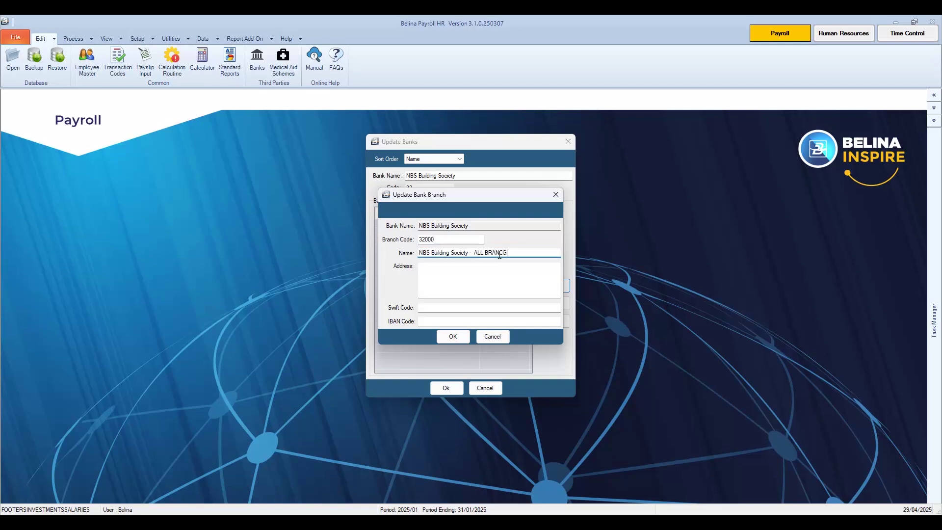
{"action": "key", "text": "BackSpace"}
{"action": "type", "text": "HES"}
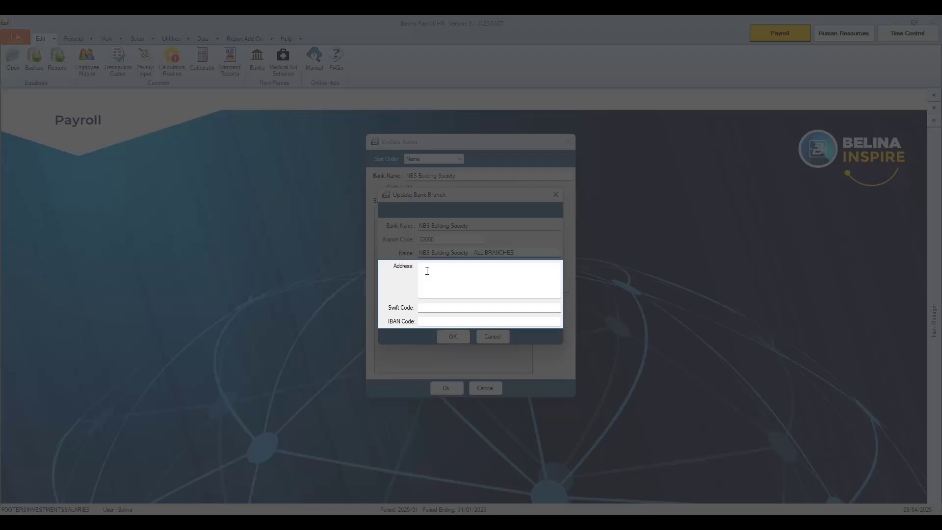
{"action": "key", "text": "Tab"}
{"action": "key", "text": "Tab"}
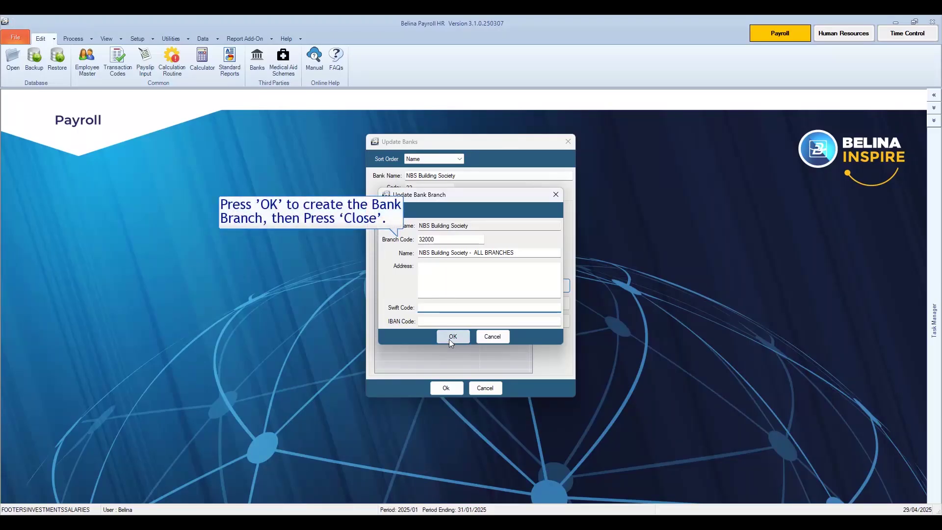
Step: Save the branch and the NBS Building Society bank, then close the Banks List
{"action": "left_click", "coordinate": [450, 338]}
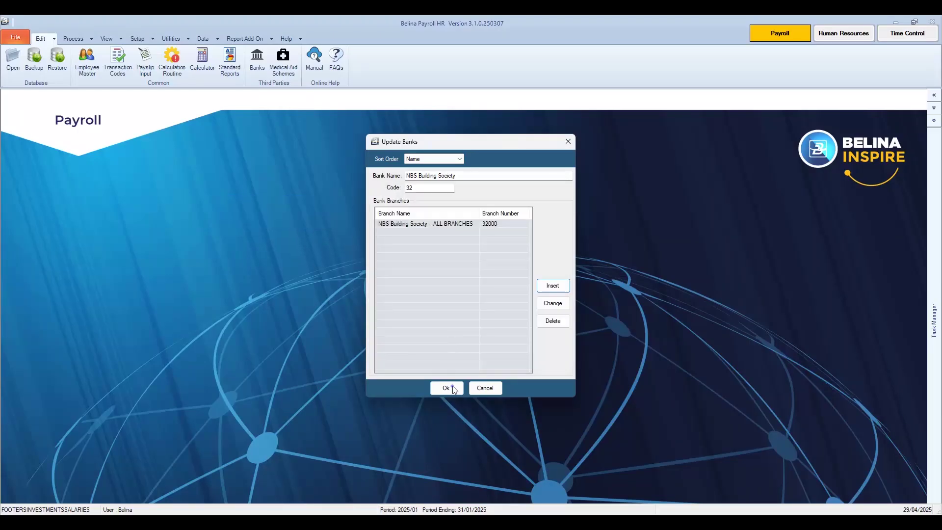
{"action": "left_click", "coordinate": [454, 390]}
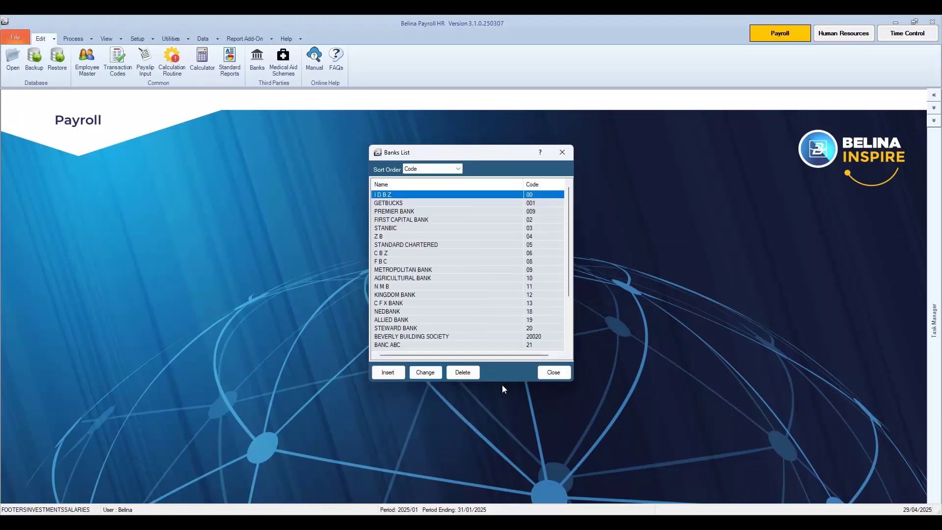
{"action": "left_click", "coordinate": [566, 374]}
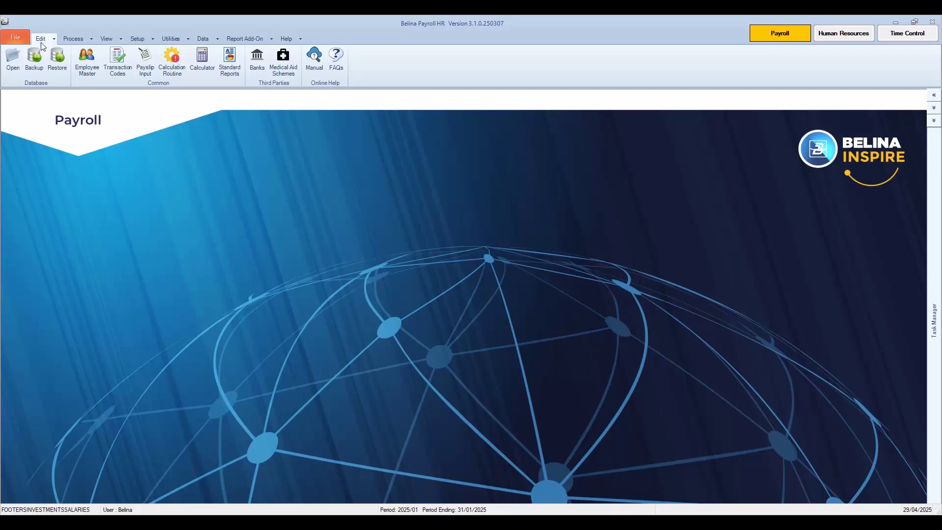
Step: Bring up the Edit menu's organizational setup choices again
{"action": "left_click", "coordinate": [41, 43]}
Step: Open the Cost Centres list and insert a new cost centre prefilled with code 002
{"action": "mouse_move", "coordinate": [61, 86]}
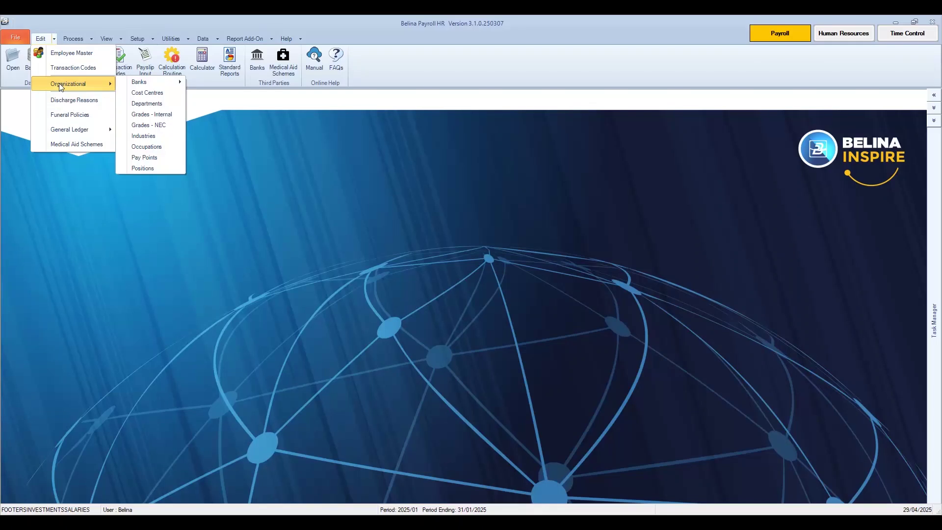
{"action": "left_click", "coordinate": [166, 94]}
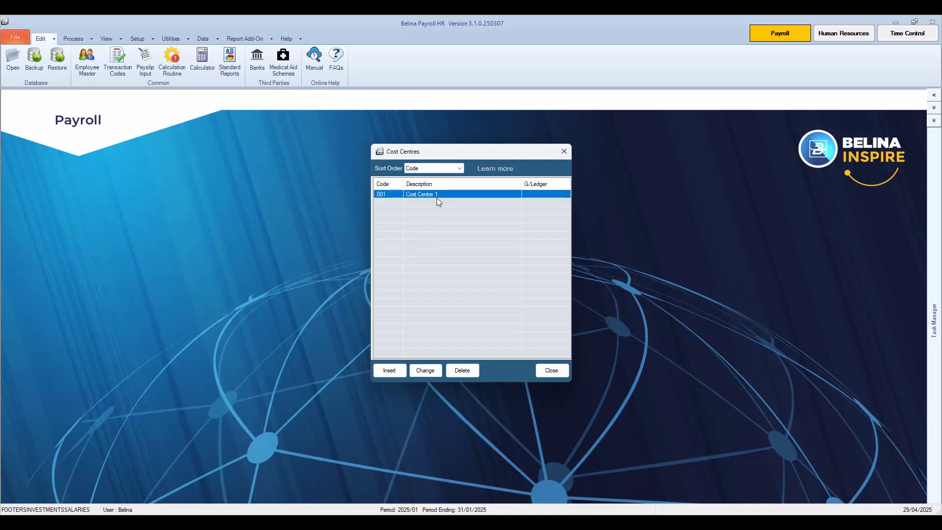
{"action": "left_click", "coordinate": [389, 371]}
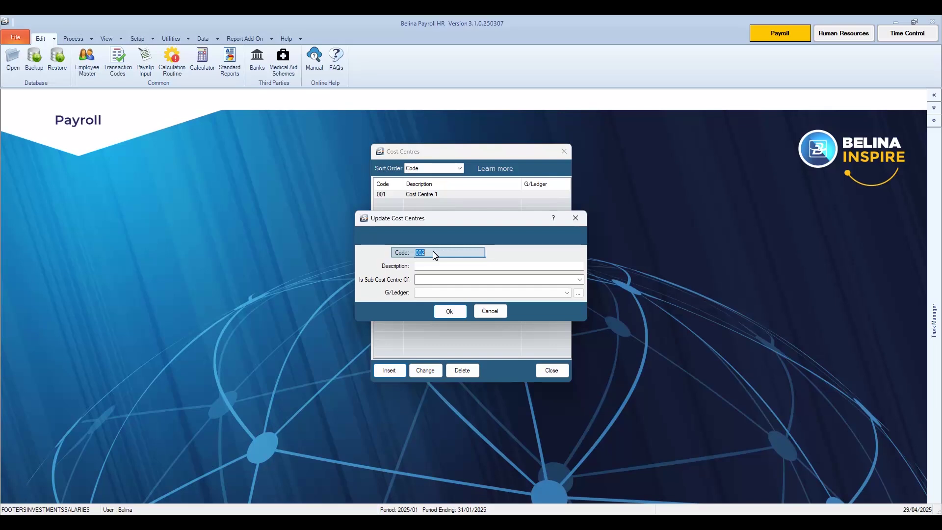
Step: Save cost centre 002 as HARARE SALES, leaving sub cost centre and G/Ledger blank
{"action": "key", "text": "Tab"}
{"action": "type", "text": "HARARE SALES"}
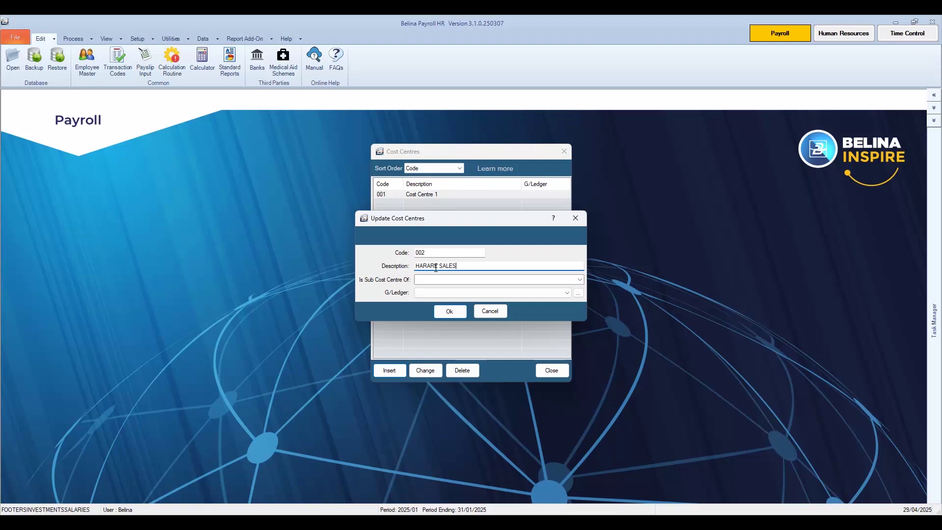
{"action": "left_click", "coordinate": [517, 279]}
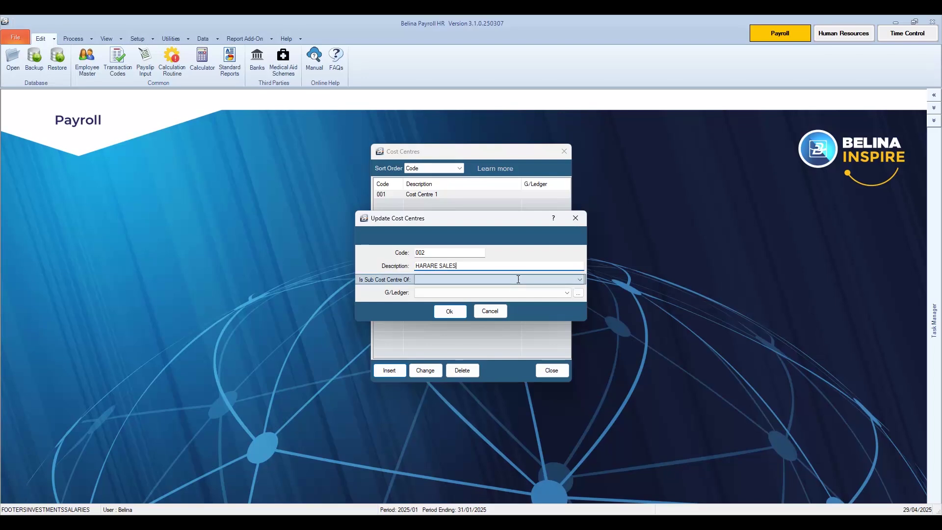
{"action": "key", "text": "Tab"}
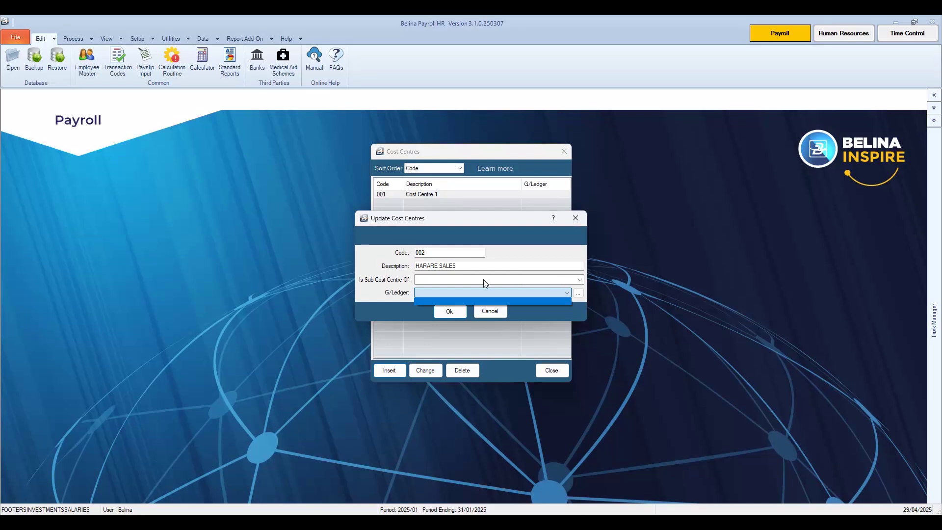
{"action": "left_click", "coordinate": [441, 293]}
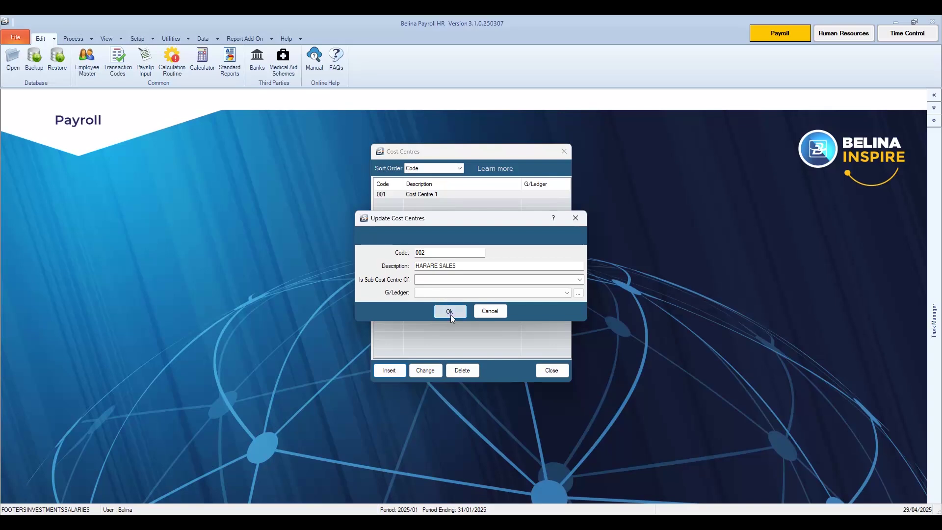
{"action": "left_click", "coordinate": [450, 311]}
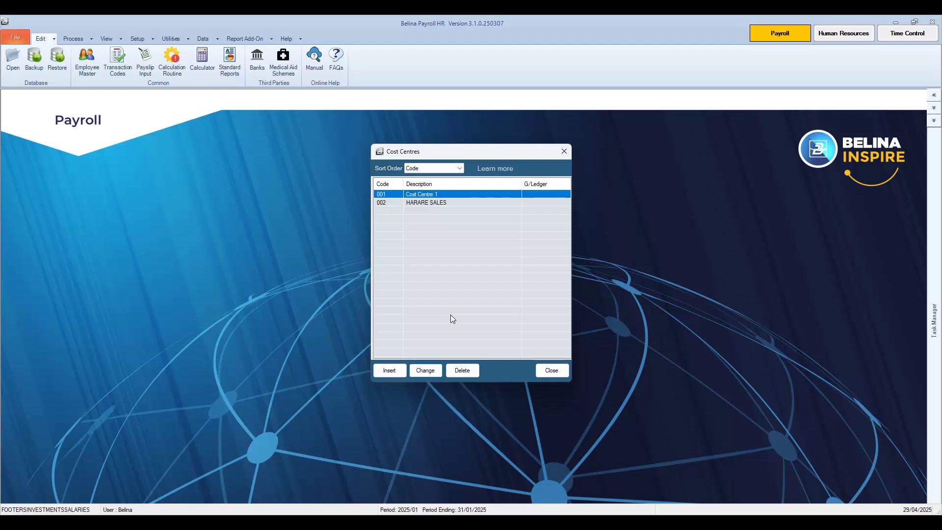
Step: Rename cost centre 001 from Cost Centre 1 to BULAWAYO SALES and close the list
{"action": "left_click", "coordinate": [423, 196]}
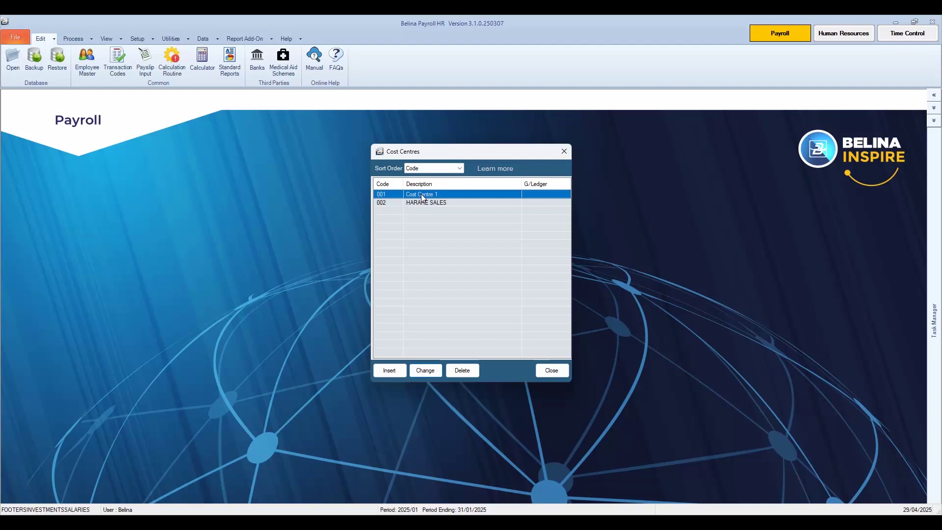
{"action": "left_click", "coordinate": [428, 370]}
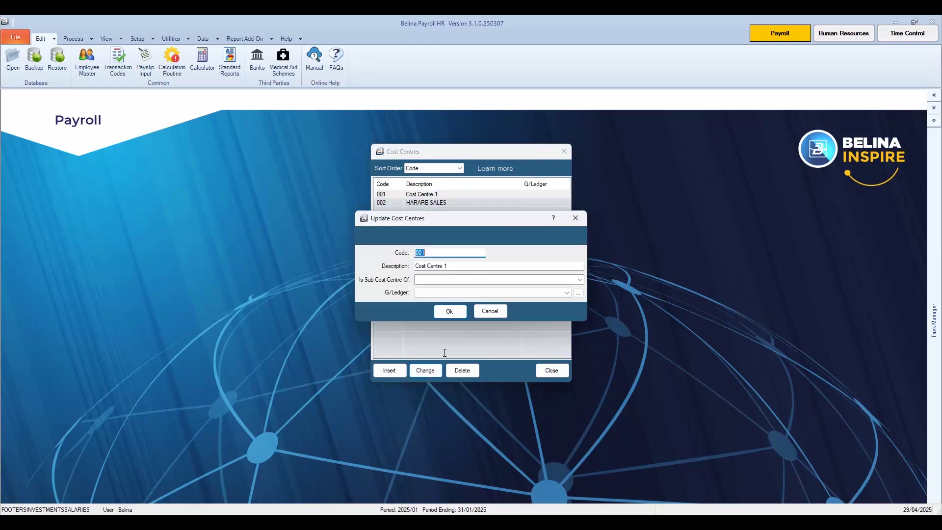
{"action": "left_click", "coordinate": [454, 265]}
{"action": "type", "text": "BULAWAYO SALES"}
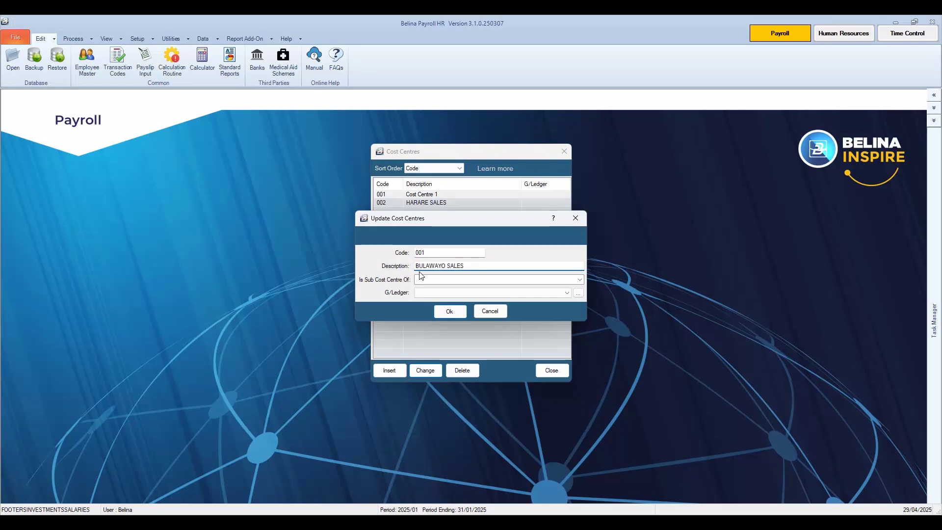
{"action": "left_click", "coordinate": [449, 311]}
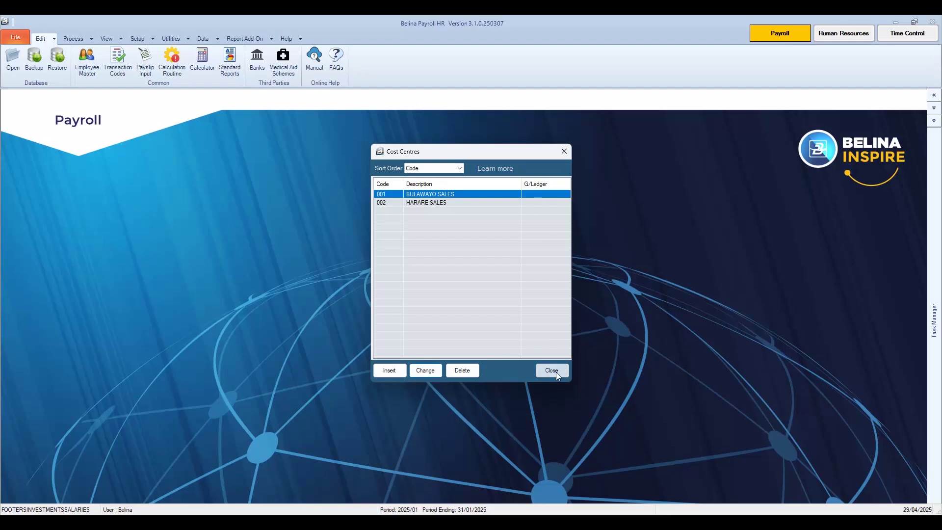
{"action": "left_click", "coordinate": [552, 370]}
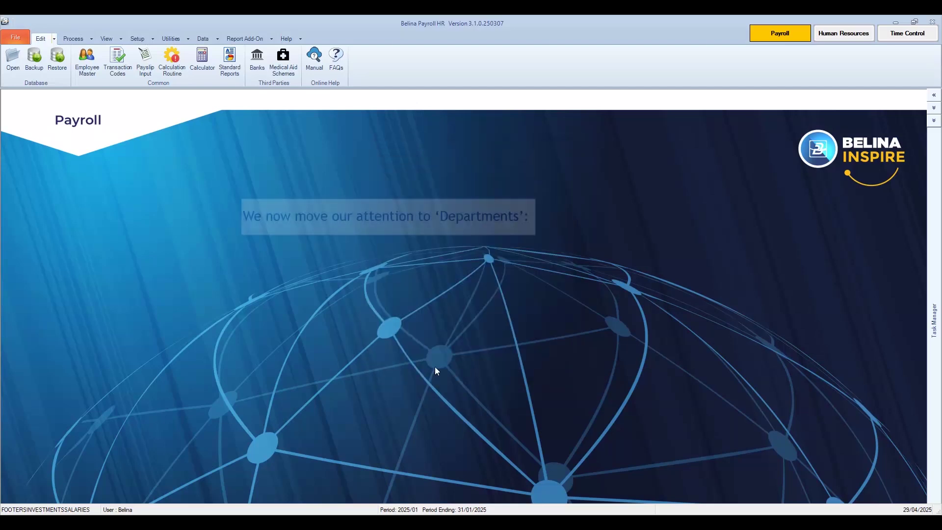
Step: Open Edit > Organizational > Departments and begin inserting a new department
{"action": "left_click", "coordinate": [39, 39]}
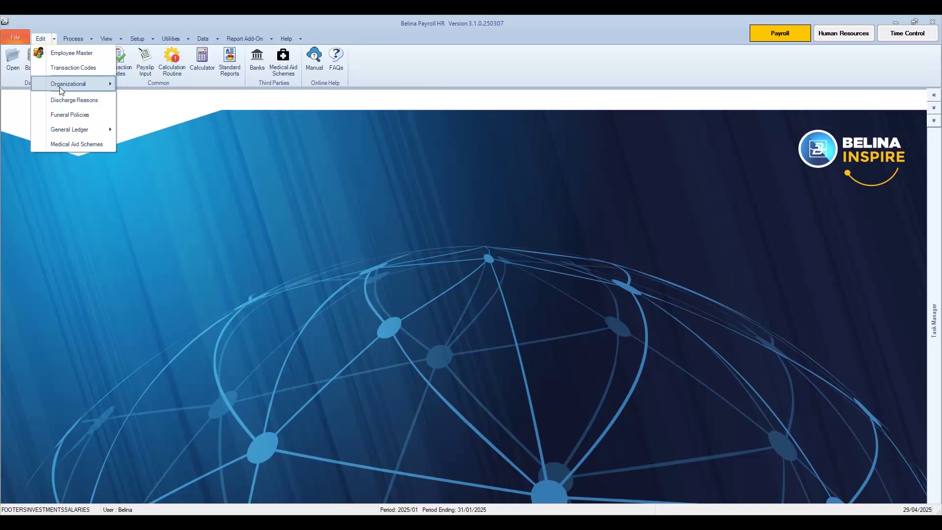
{"action": "mouse_move", "coordinate": [62, 91]}
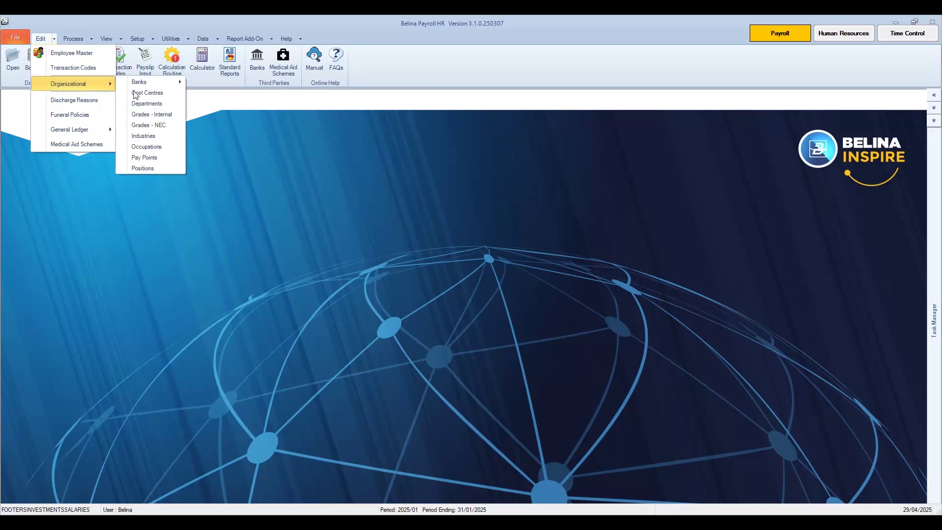
{"action": "left_click", "coordinate": [159, 105]}
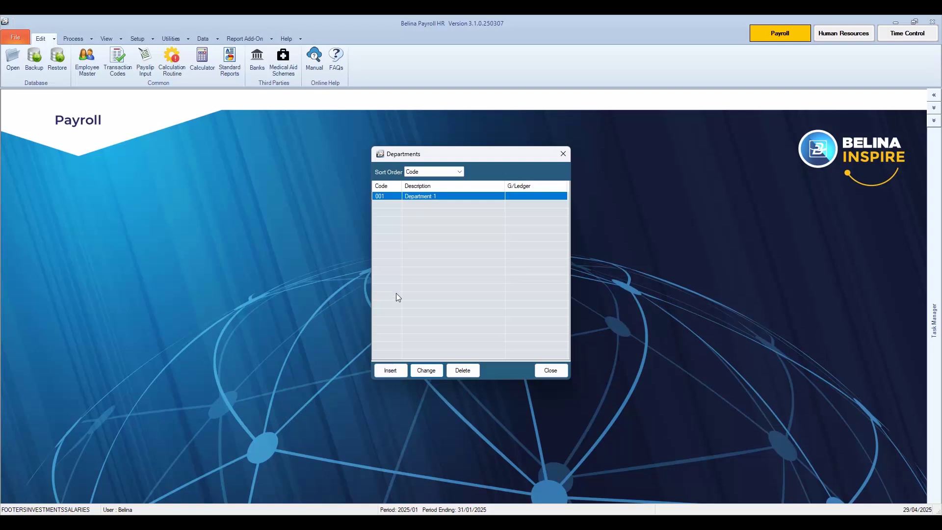
{"action": "left_click", "coordinate": [394, 372]}
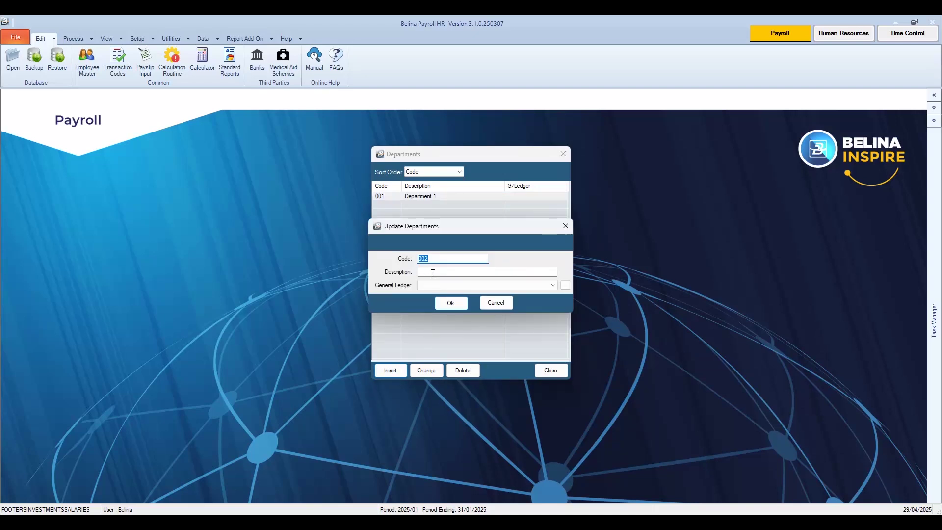
Step: Save new department 002 with description SALES, then select department 001
{"action": "left_click", "coordinate": [433, 273]}
{"action": "type", "text": "SALES"}
{"action": "left_click", "coordinate": [451, 303]}
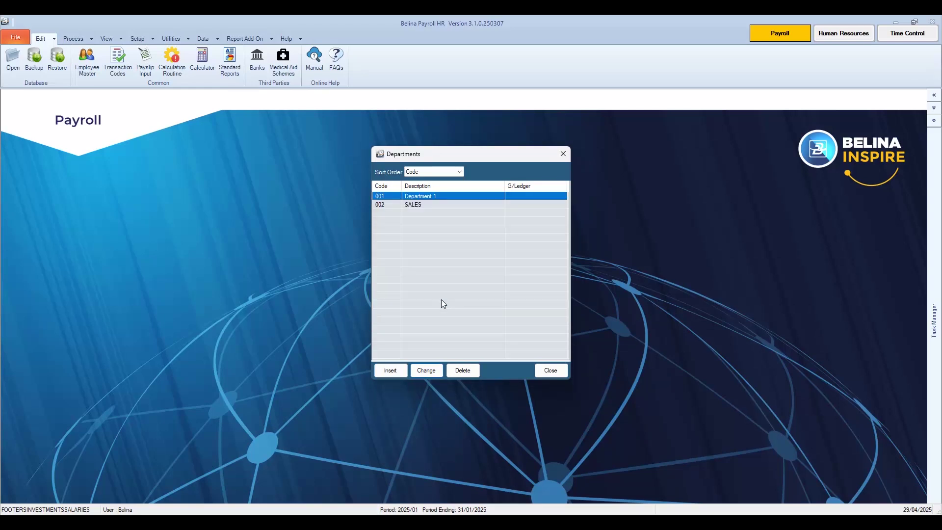
{"action": "left_click", "coordinate": [418, 198]}
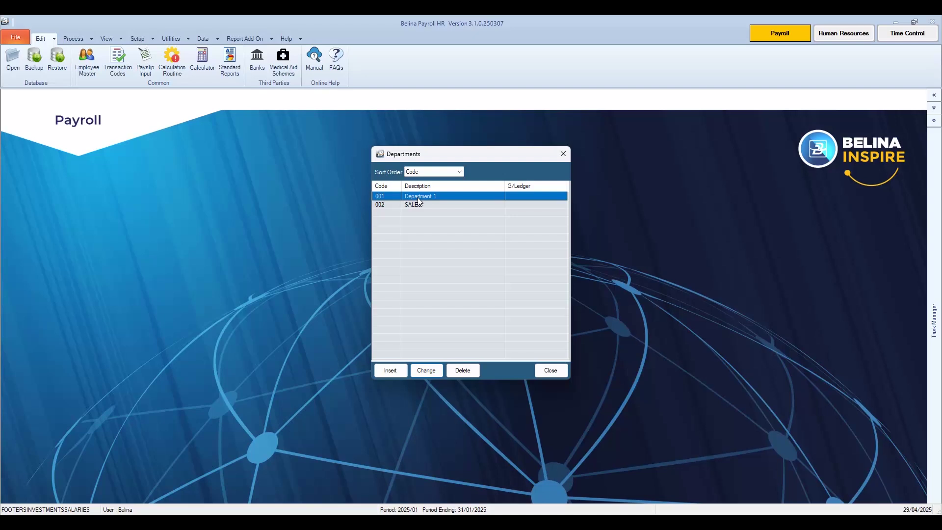
Step: Rename department 001 to ADMINISTRATION and close the Departments list
{"action": "left_click", "coordinate": [426, 372]}
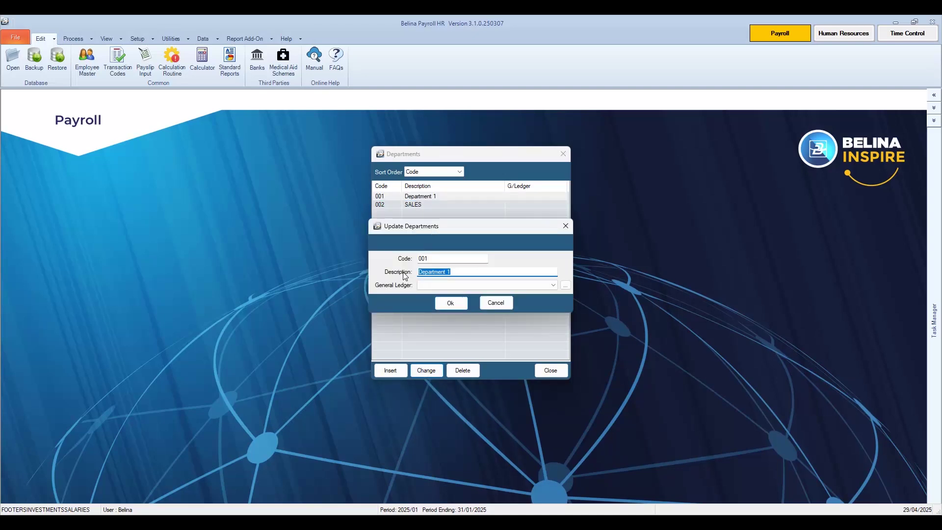
{"action": "type", "text": "ADMINISTRATION"}
{"action": "left_click", "coordinate": [463, 306]}
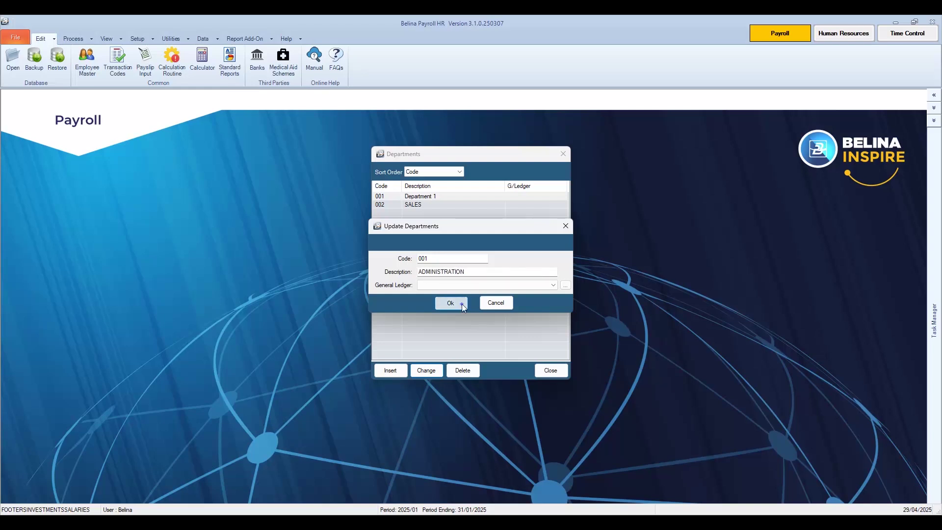
{"action": "left_click", "coordinate": [551, 370]}
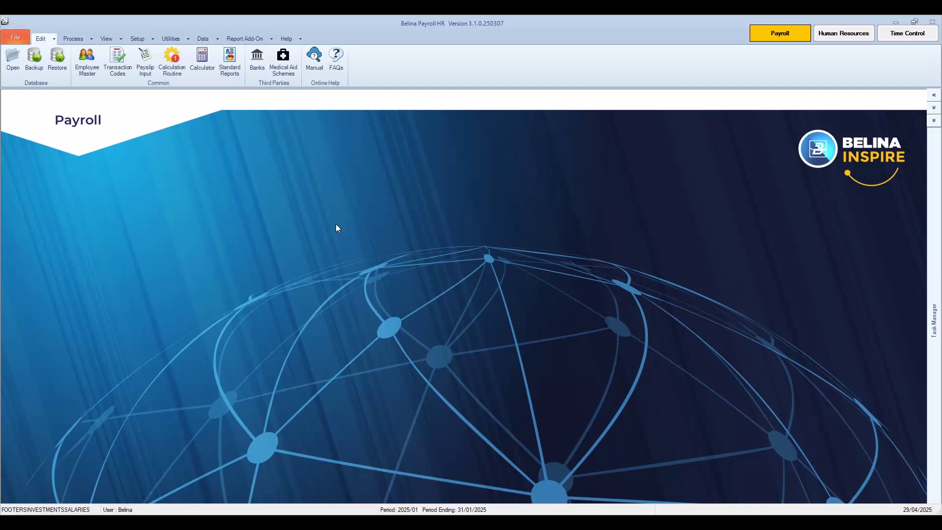
Step: Insert a new internal grade named GRADE A1 with the description 'General hand'
{"action": "left_click", "coordinate": [45, 40]}
{"action": "mouse_move", "coordinate": [82, 86]}
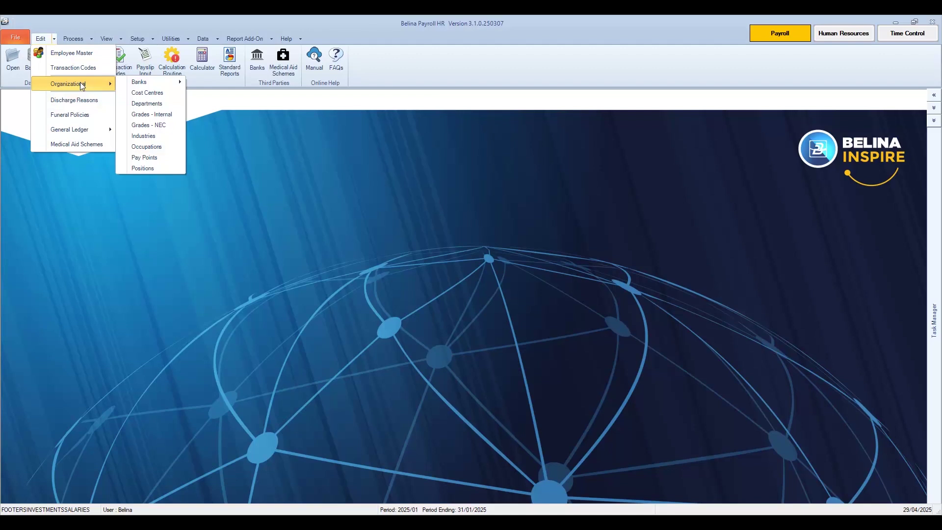
{"action": "left_click", "coordinate": [172, 114]}
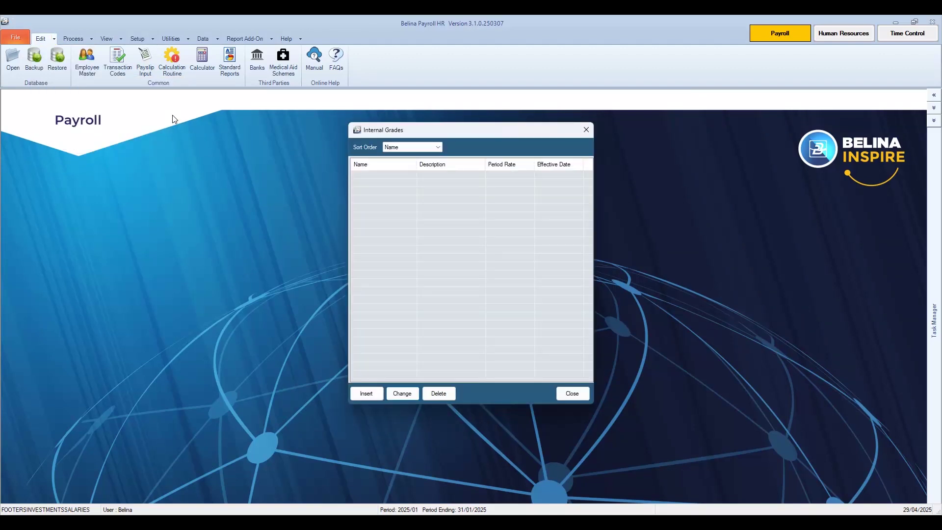
{"action": "left_click", "coordinate": [375, 395]}
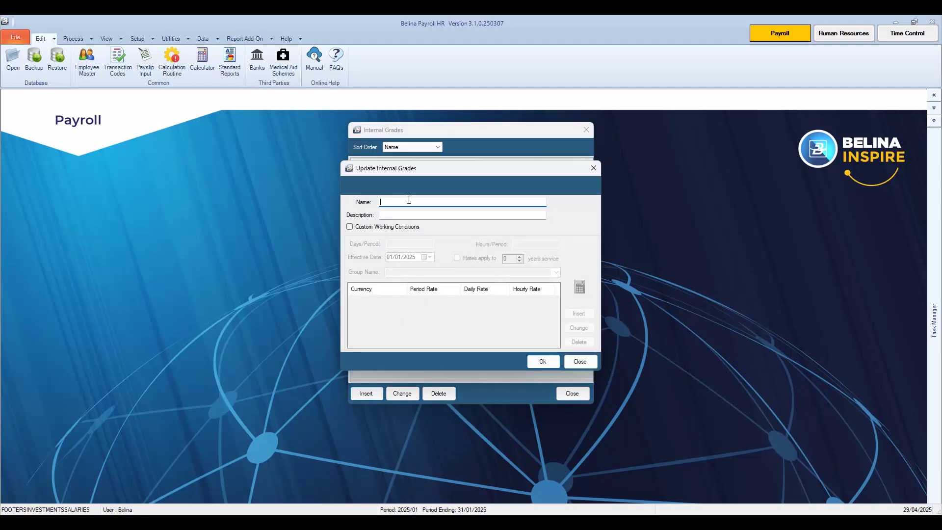
{"action": "type", "text": "GRADE A1"}
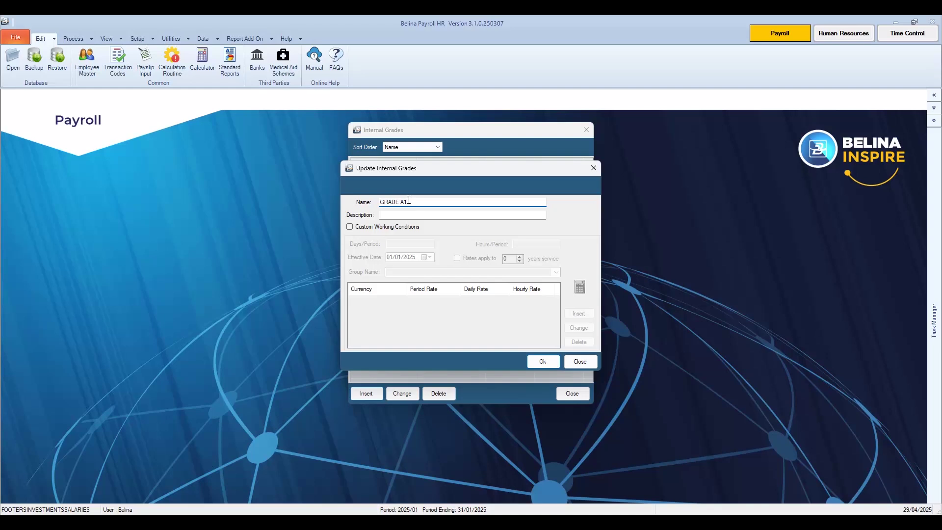
{"action": "key", "text": "Tab"}
{"action": "type", "text": "Genra"}
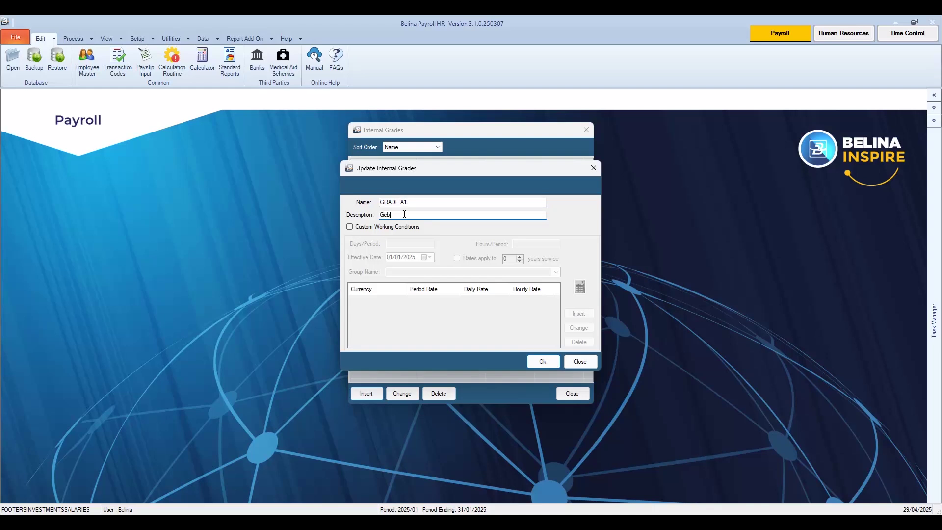
{"action": "key", "text": "BackSpace"}
{"action": "key", "text": "BackSpace"}
{"action": "type", "text": "eral hand"}
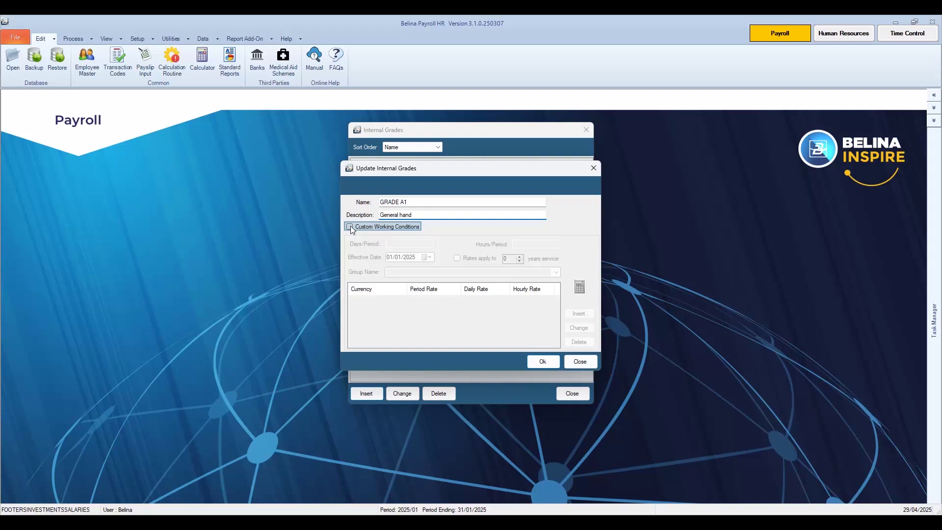
Step: Enable custom working conditions for GRADE A1 with 26 days and 198 hours per period
{"action": "left_click", "coordinate": [349, 227]}
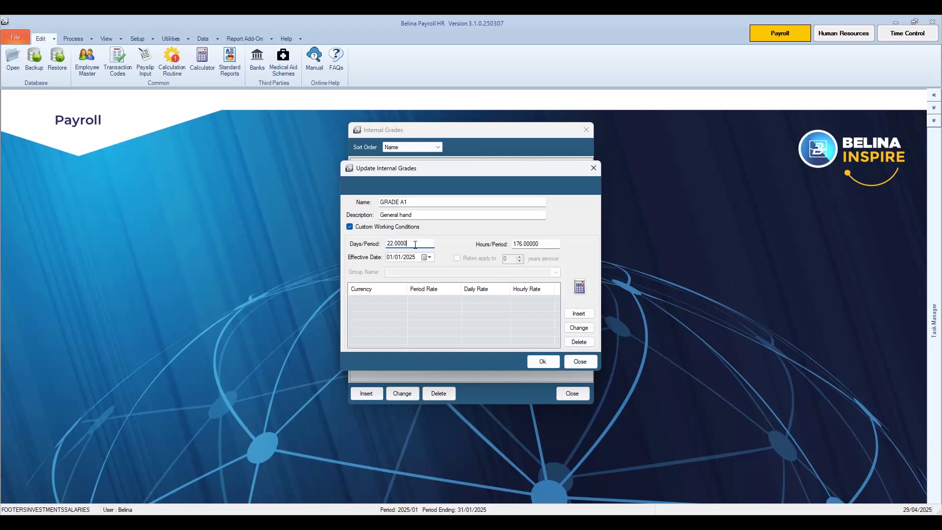
{"action": "key", "text": "BackSpace"}
{"action": "type", "text": "6"}
{"action": "left_click", "coordinate": [554, 244]}
{"action": "key", "text": "BackSpace"}
{"action": "key", "text": "BackSpace"}
{"action": "key", "text": "BackSpace"}
{"action": "key", "text": "BackSpace"}
{"action": "key", "text": "BackSpace"}
{"action": "key", "text": "BackSpace"}
{"action": "key", "text": "BackSpace"}
{"action": "key", "text": "BackSpace"}
{"action": "key", "text": "BackSpace"}
{"action": "type", "text": "198"}
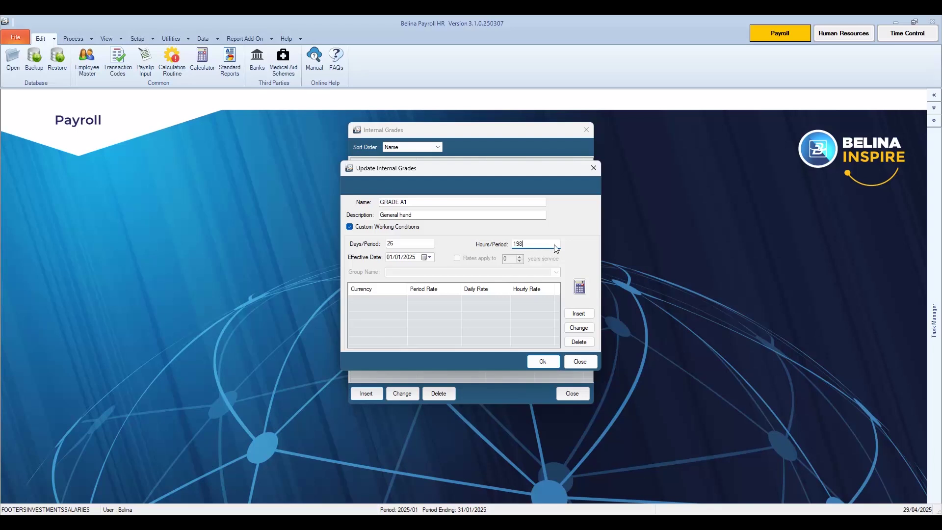
Step: Enter a United States Dollar period rate of 300 for GRADE A1
{"action": "left_click", "coordinate": [590, 315]}
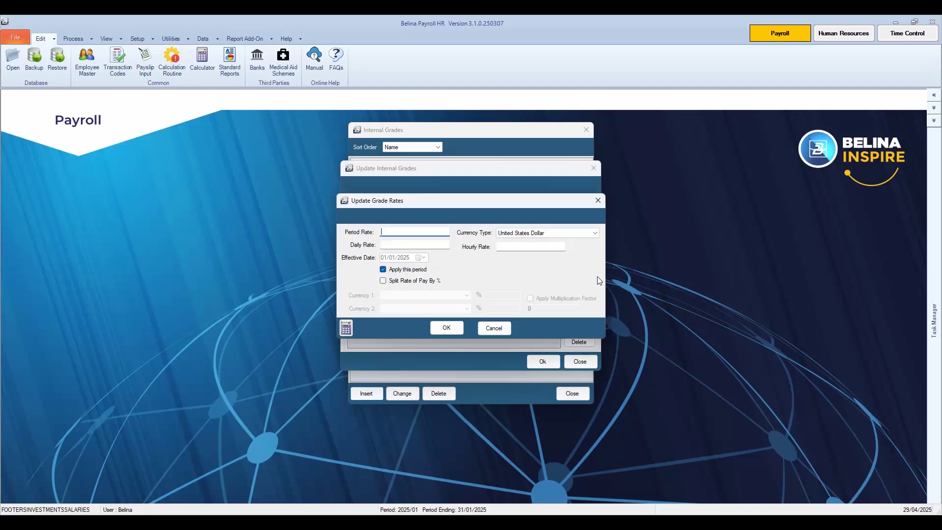
{"action": "left_click", "coordinate": [595, 233]}
{"action": "left_click", "coordinate": [571, 242]}
{"action": "left_click", "coordinate": [394, 231]}
{"action": "type", "text": "300"}
{"action": "key", "text": "Tab"}
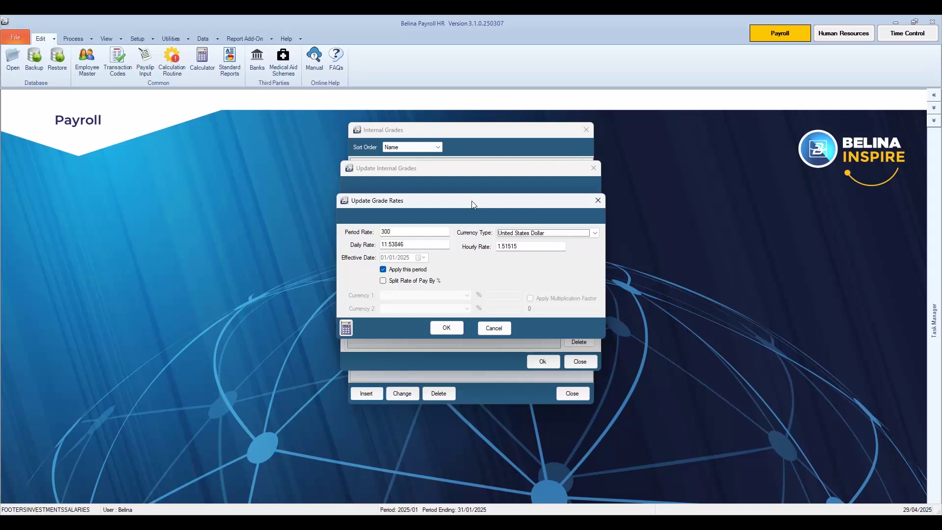
Step: Save the 300 rate and GRADE A1, then close the Internal Grades list
{"action": "left_click_drag", "start_coordinate": [472, 201], "coordinate": [464, 165]}
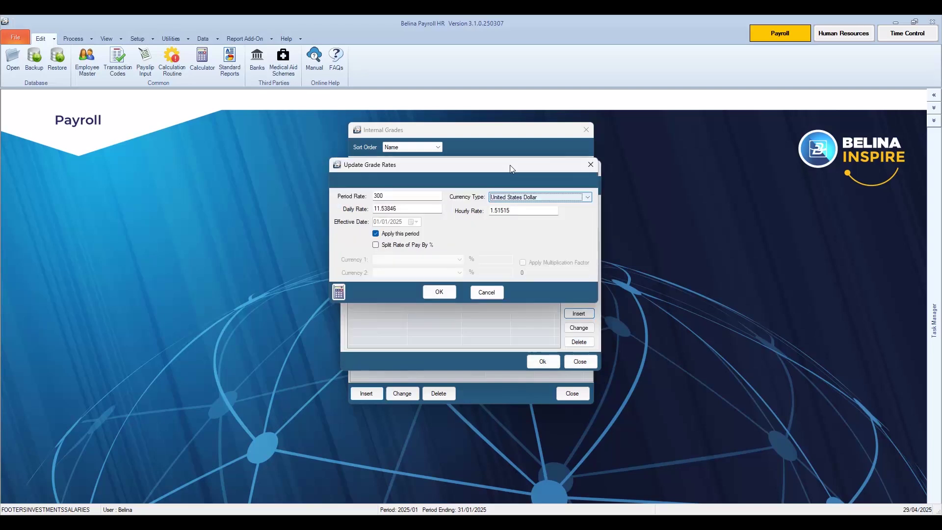
{"action": "left_click", "coordinate": [430, 292]}
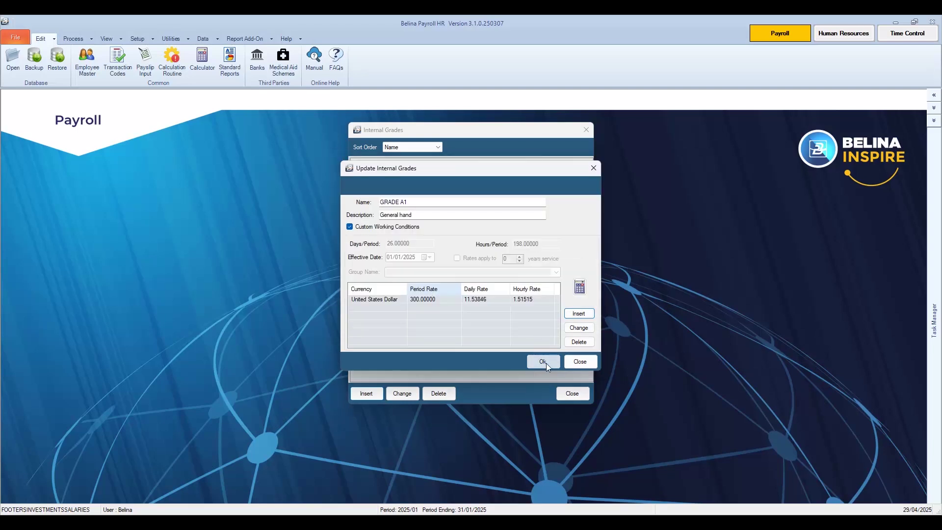
{"action": "left_click", "coordinate": [544, 363]}
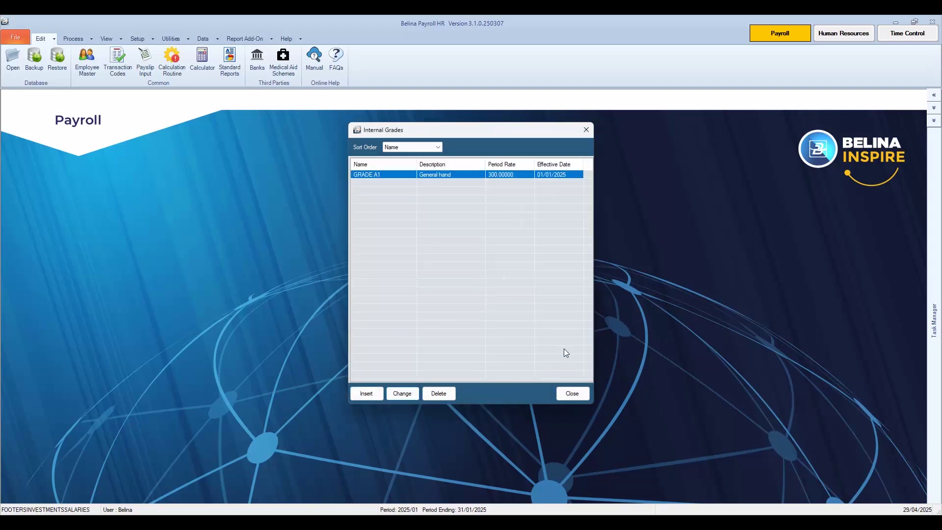
{"action": "left_click", "coordinate": [587, 131]}
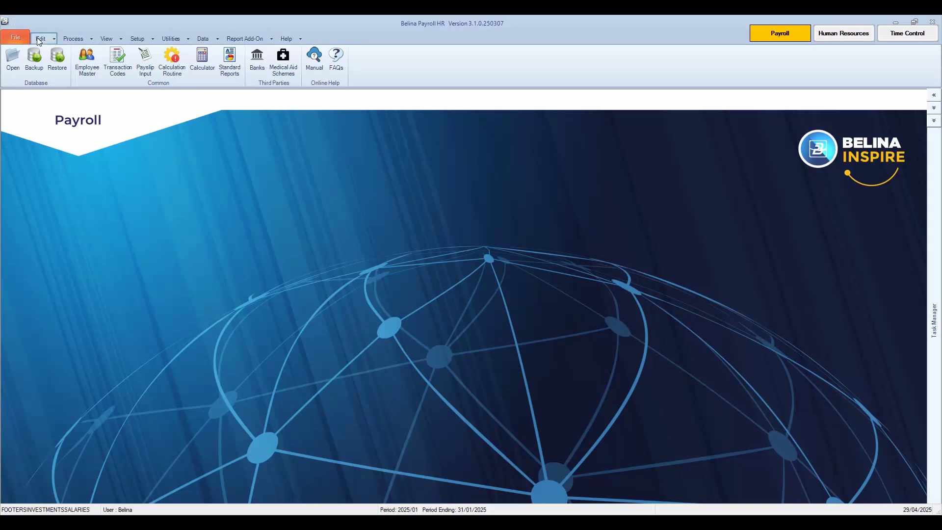
Step: Insert a new NEC grade D1 with the description 'Skilled Worker'
{"action": "left_click", "coordinate": [39, 42]}
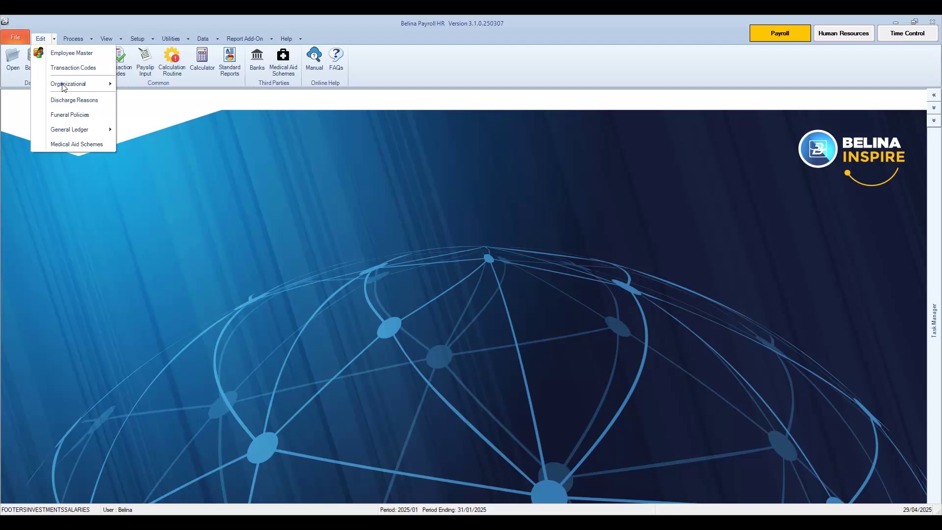
{"action": "mouse_move", "coordinate": [108, 87]}
{"action": "left_click", "coordinate": [148, 125]}
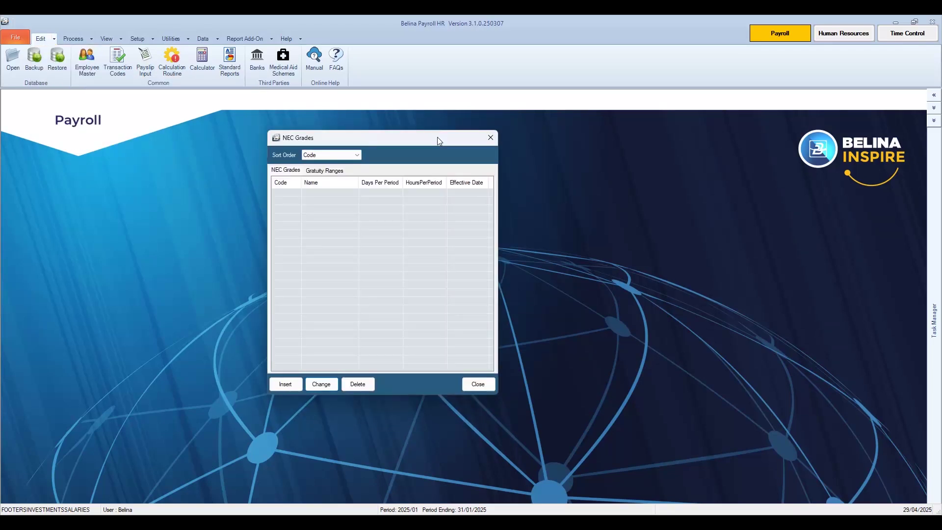
{"action": "left_click", "coordinate": [285, 383]}
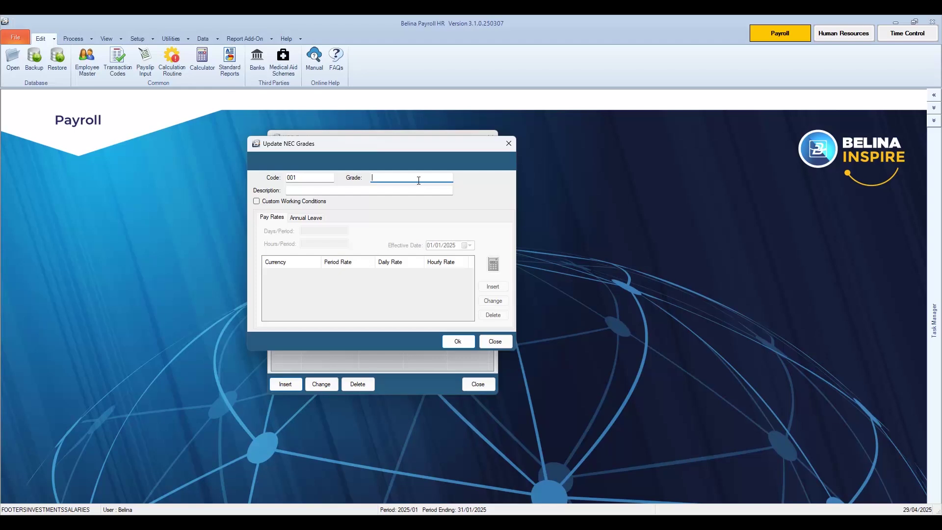
{"action": "type", "text": "D1"}
{"action": "key", "text": "Tab"}
{"action": "type", "text": "Skilled Work"}
Step: Give NEC grade D1 custom working conditions of 26 days and 198 hours
{"action": "left_click", "coordinate": [257, 201]}
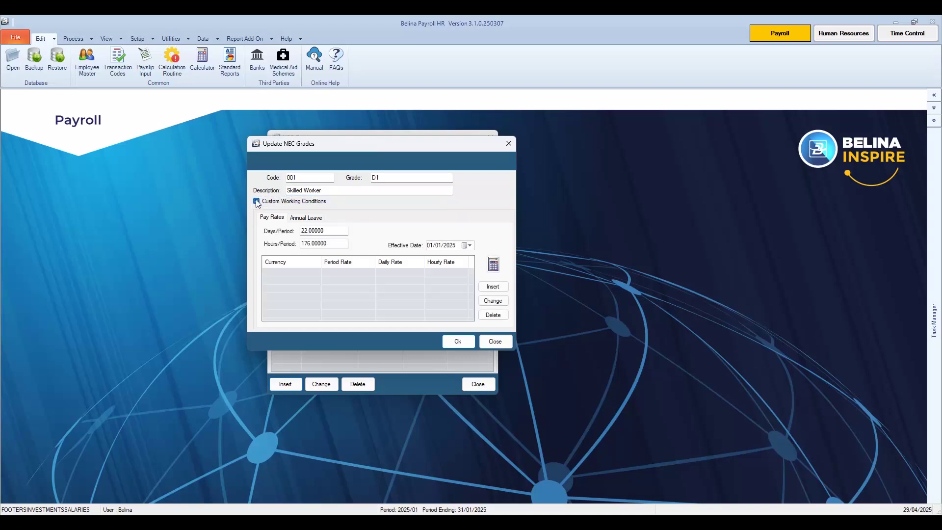
{"action": "left_click", "coordinate": [329, 233]}
{"action": "type", "text": "26"}
{"action": "left_click", "coordinate": [337, 244]}
{"action": "type", "text": "198"}
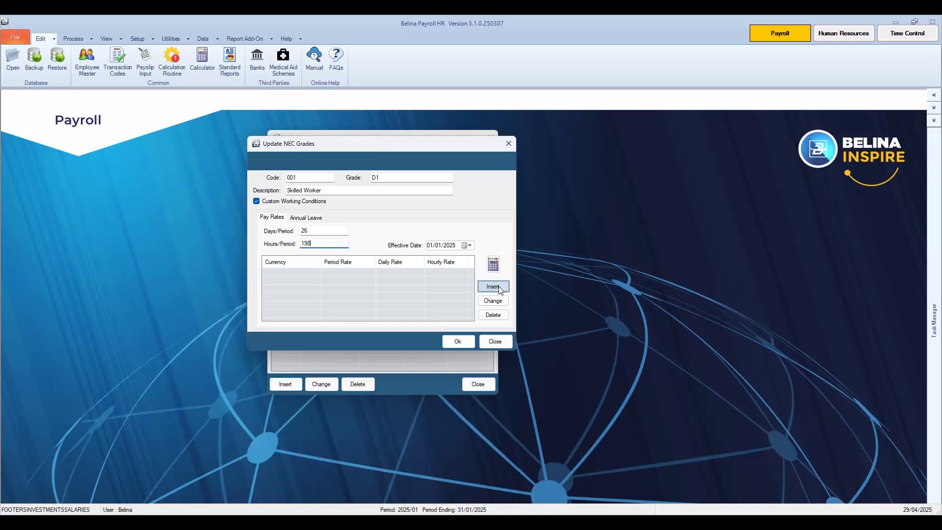
Step: Enter a United States Dollar period rate of 500 for grade D1
{"action": "left_click", "coordinate": [493, 286]}
{"action": "type", "text": "500"}
{"action": "left_click", "coordinate": [520, 238]}
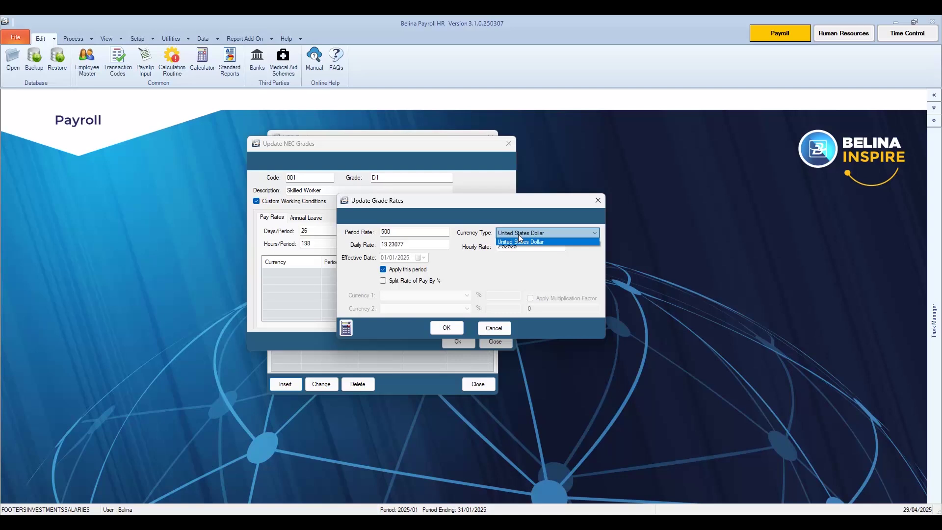
{"action": "left_click", "coordinate": [518, 235]}
Step: Save the 500 rate and NEC grade D1, then close the NEC Grades list
{"action": "left_click_drag", "start_coordinate": [448, 207], "coordinate": [357, 193]}
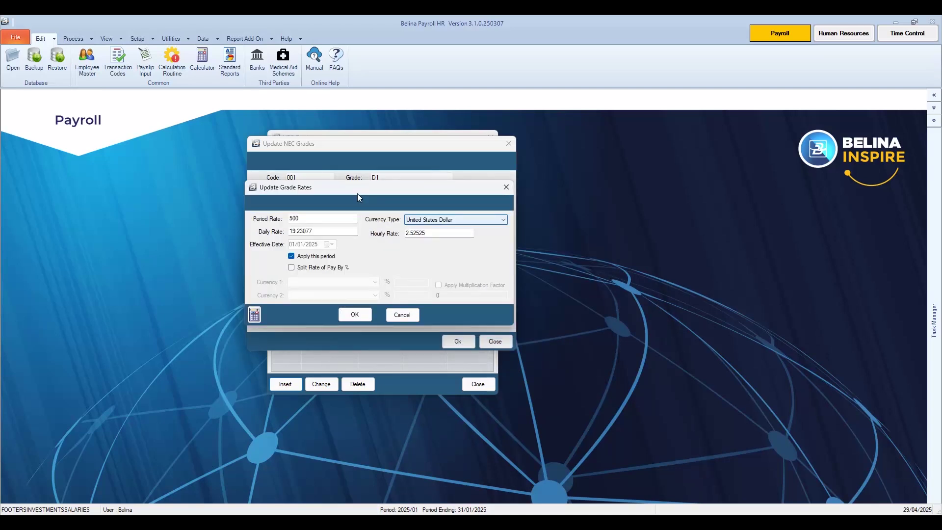
{"action": "left_click", "coordinate": [353, 315]}
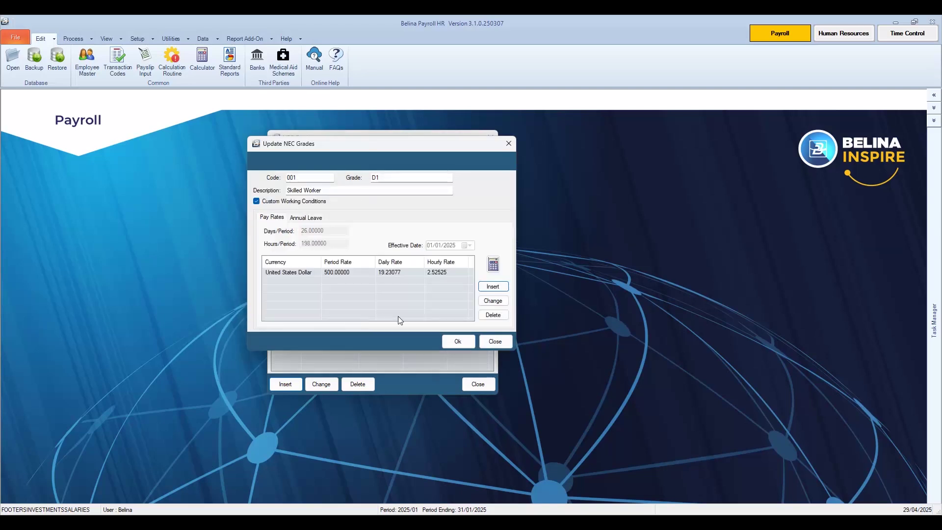
{"action": "left_click", "coordinate": [458, 342]}
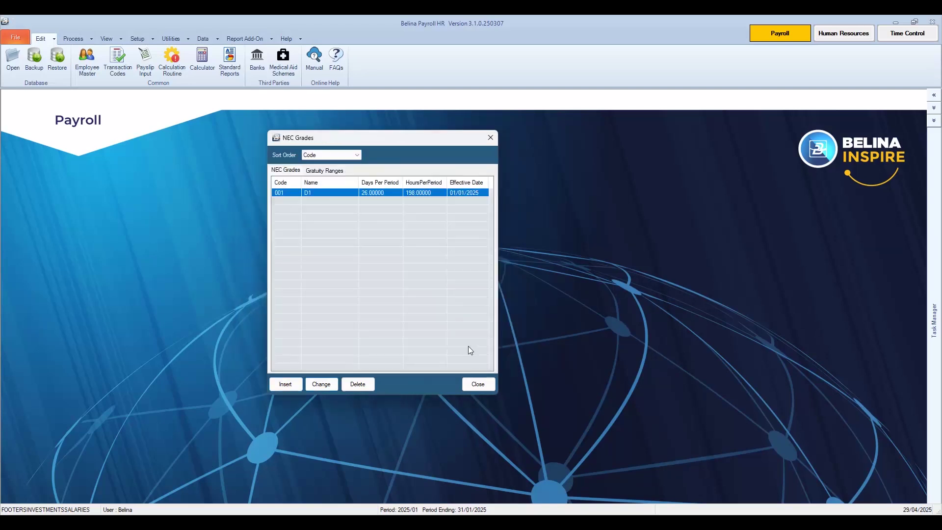
{"action": "left_click", "coordinate": [478, 384]}
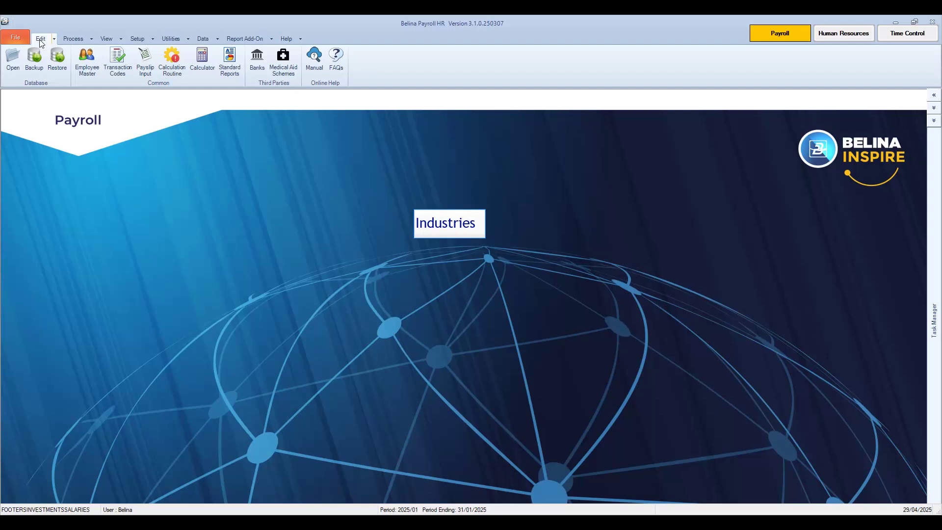
Step: Open the Setup menu on the menu bar to view its options
{"action": "left_click", "coordinate": [144, 39]}
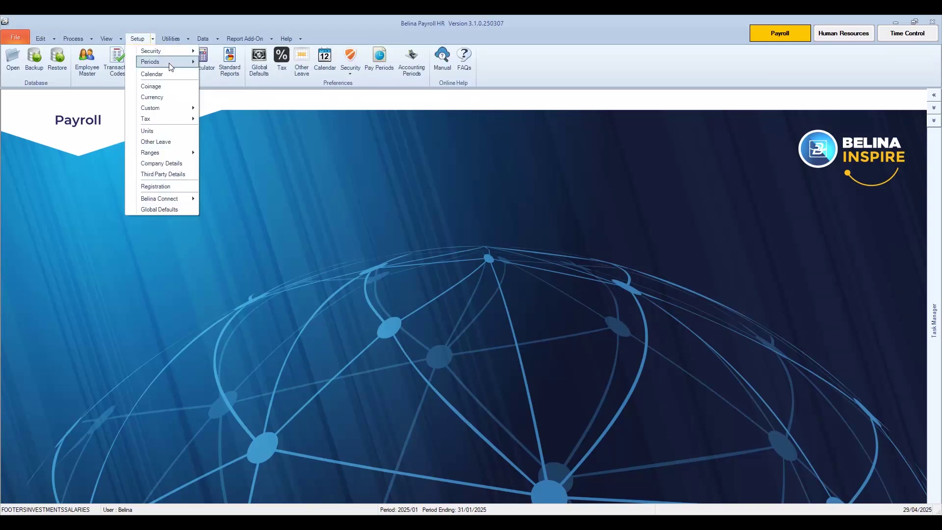
{"action": "mouse_move", "coordinate": [171, 65]}
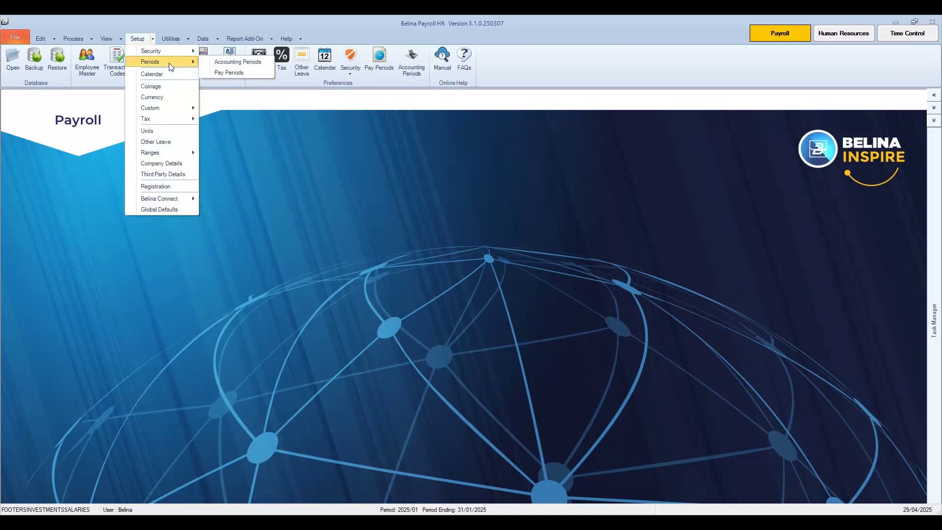
{"action": "left_click", "coordinate": [222, 72]}
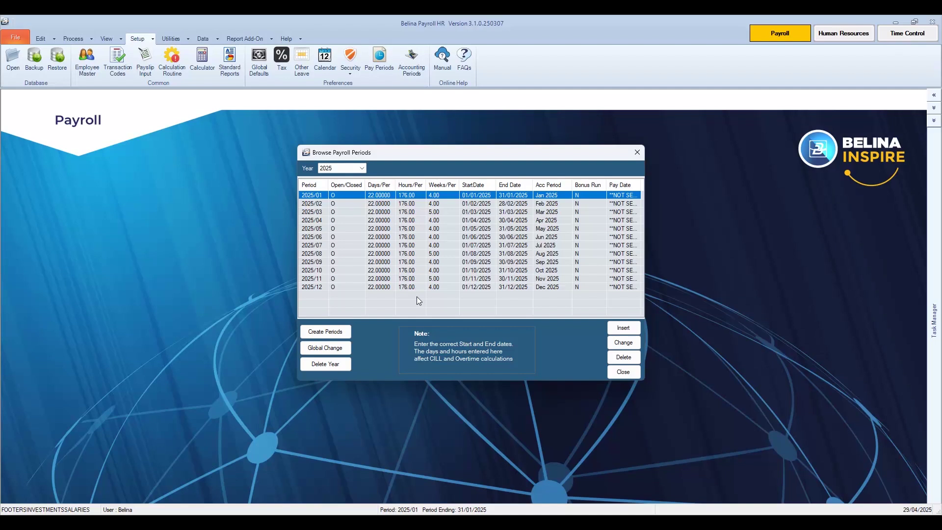
{"action": "left_click", "coordinate": [636, 153]}
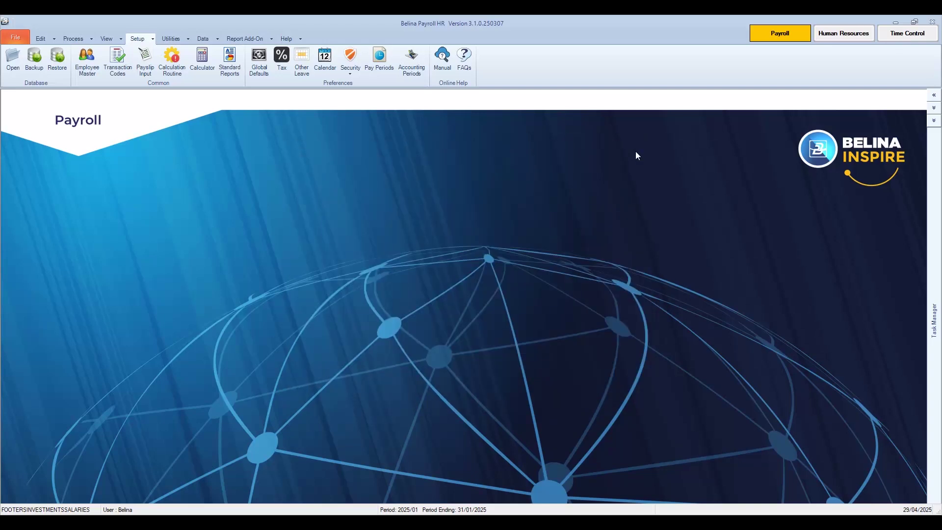
Step: Add a Contracts industry with 30 days and 208 hours per period, then close Industries
{"action": "left_click", "coordinate": [48, 40]}
{"action": "mouse_move", "coordinate": [86, 84]}
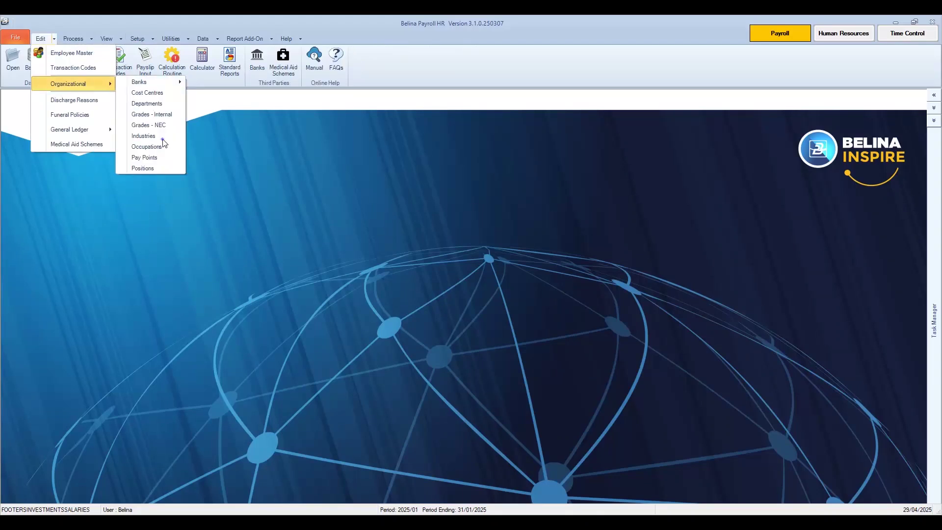
{"action": "left_click", "coordinate": [150, 136]}
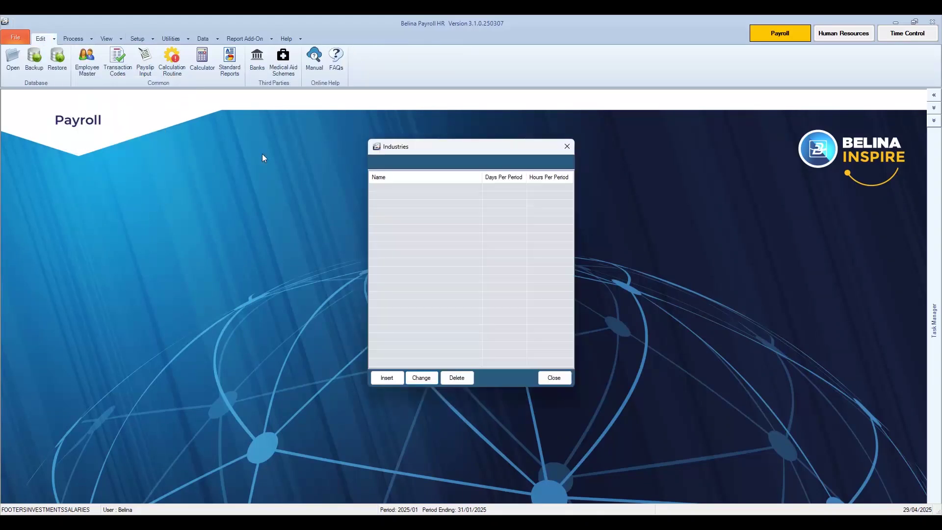
{"action": "left_click", "coordinate": [391, 379]}
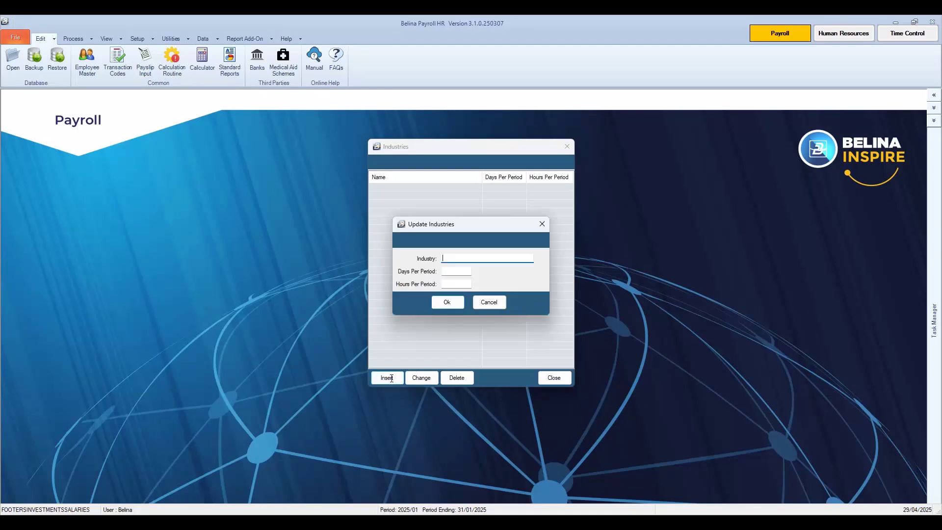
{"action": "type", "text": "Contract"}
{"action": "key", "text": "Tab"}
{"action": "type", "text": "30"}
{"action": "key", "text": "Tab"}
{"action": "type", "text": "208"}
{"action": "left_click", "coordinate": [449, 303]}
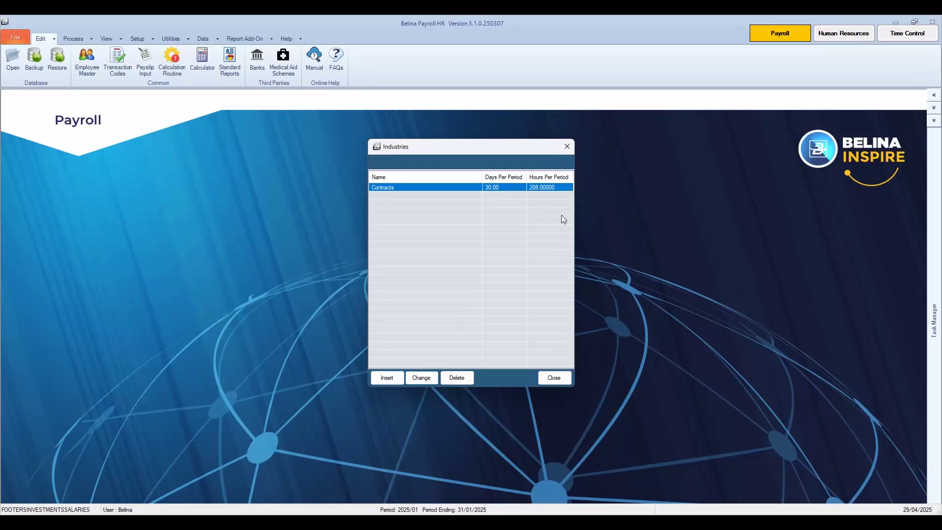
{"action": "left_click", "coordinate": [567, 147]}
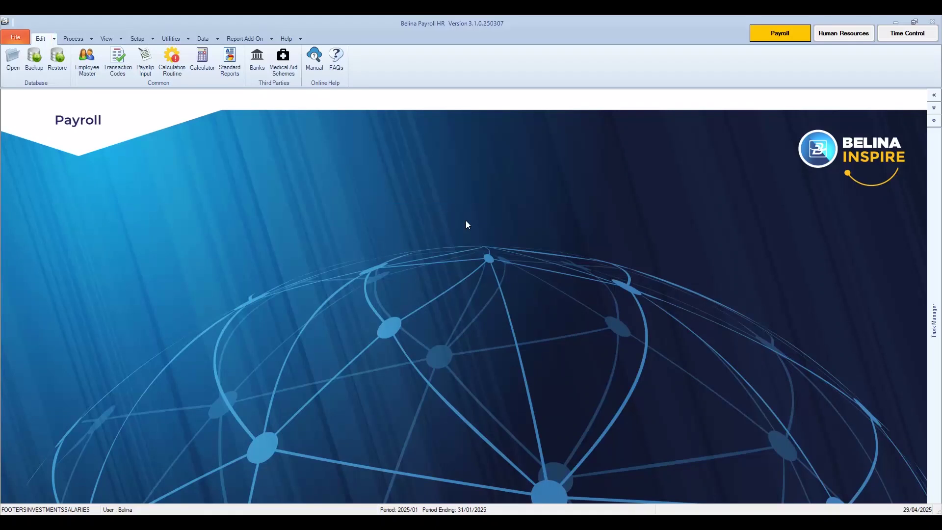
Step: Add pay point Southerton with no country code, then close the Pay Points list
{"action": "left_click", "coordinate": [44, 41]}
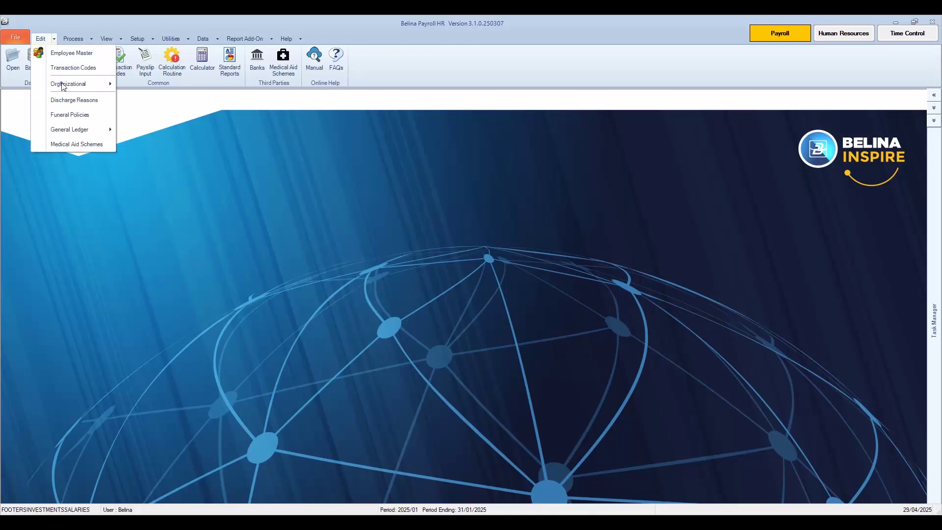
{"action": "mouse_move", "coordinate": [61, 84]}
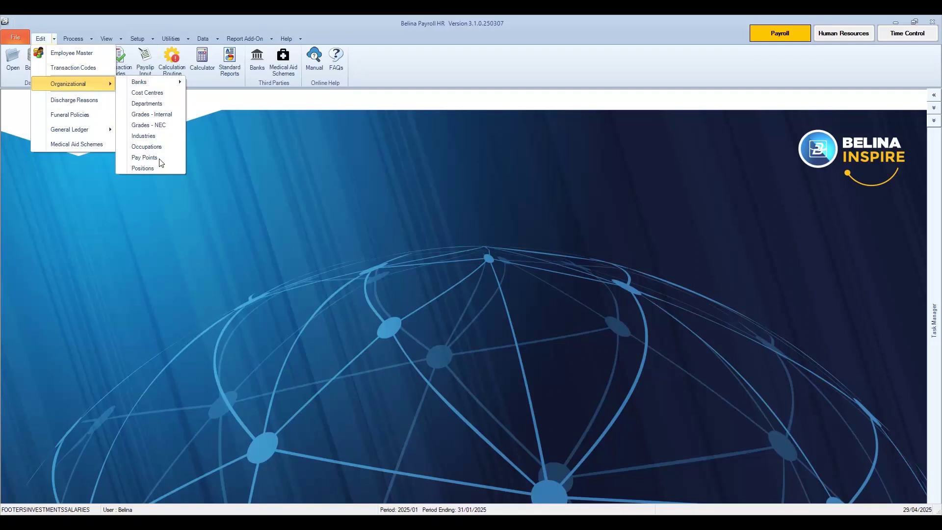
{"action": "left_click", "coordinate": [145, 157]}
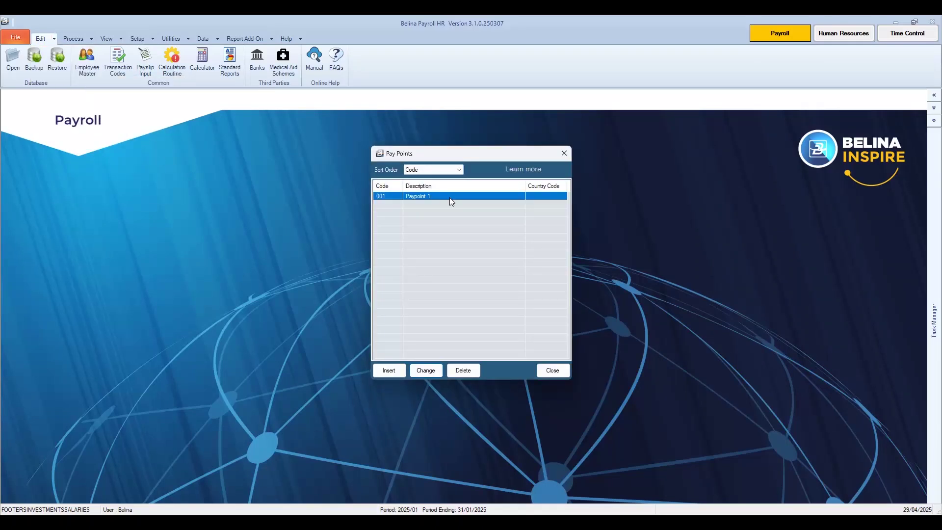
{"action": "left_click_drag", "start_coordinate": [455, 153], "coordinate": [358, 136]}
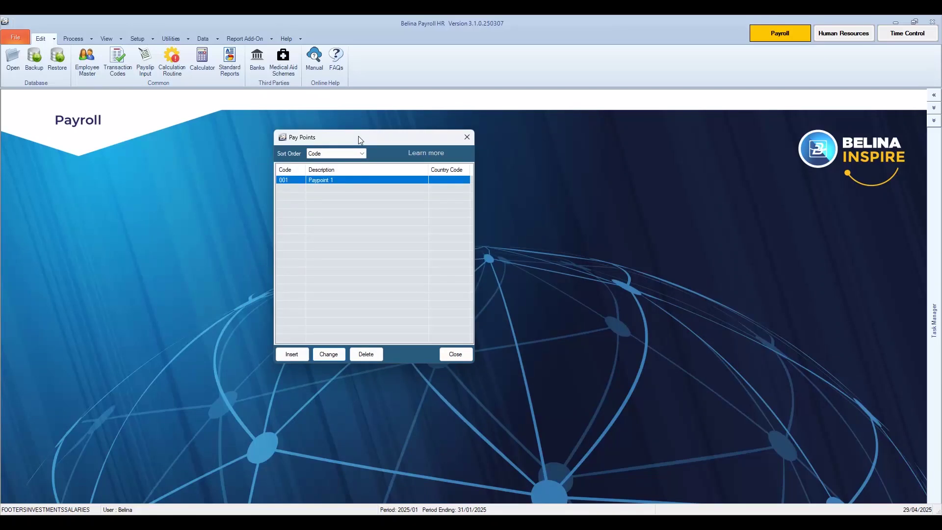
{"action": "left_click", "coordinate": [292, 355]}
{"action": "type", "text": "Southerton"}
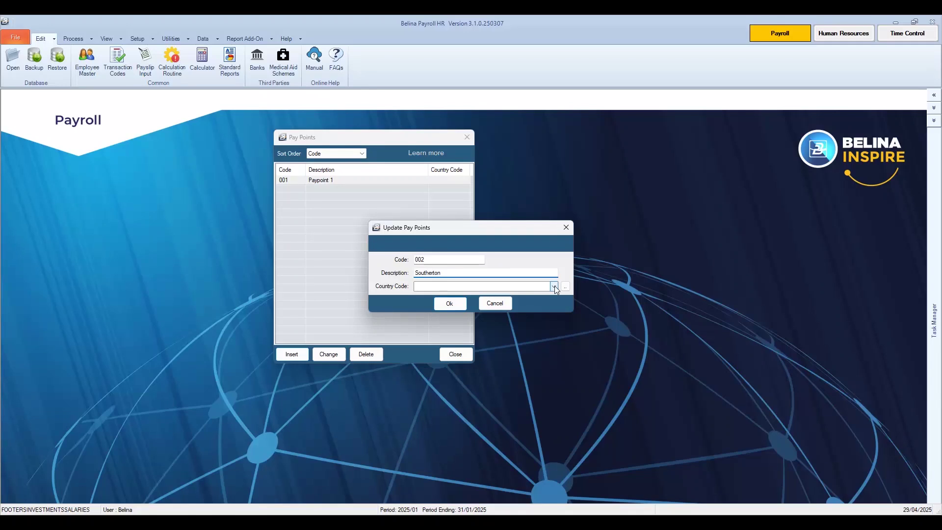
{"action": "left_click", "coordinate": [554, 285]}
{"action": "left_click", "coordinate": [479, 477]}
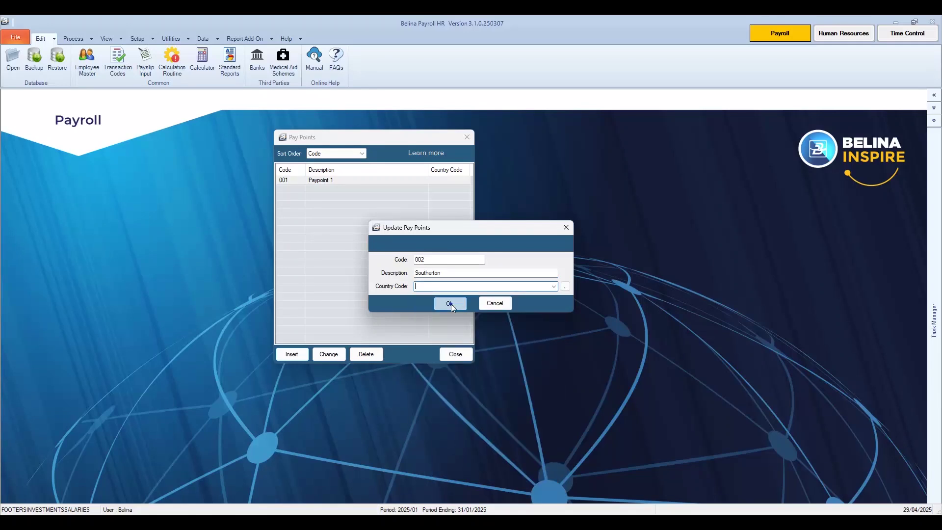
{"action": "left_click", "coordinate": [452, 305]}
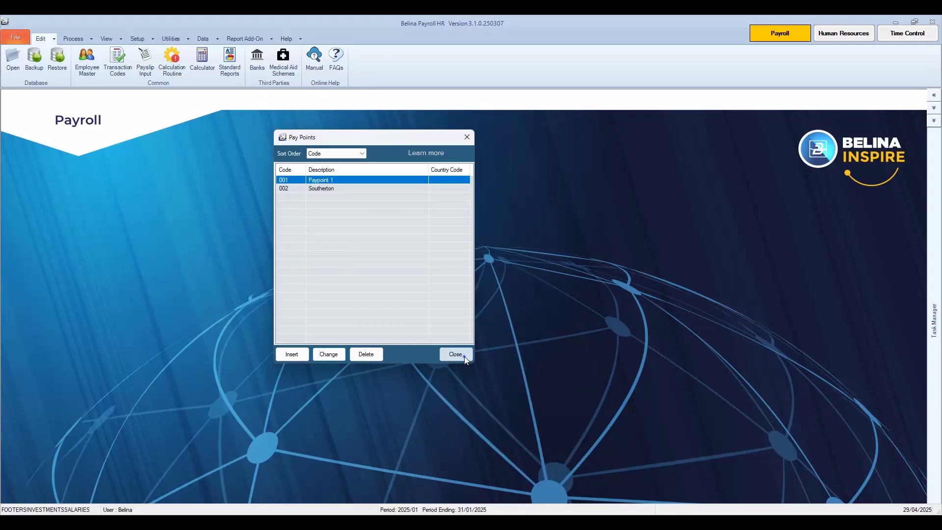
{"action": "left_click", "coordinate": [464, 356]}
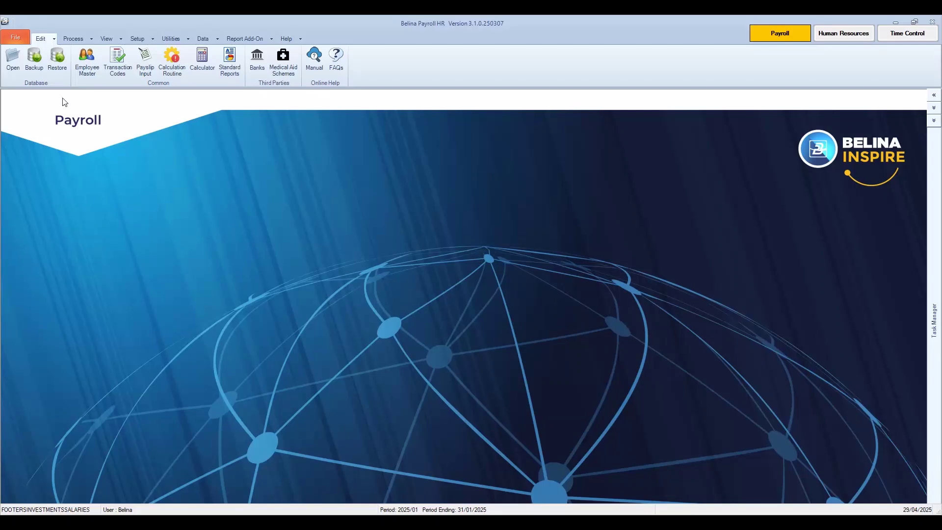
Step: Add a Welder position, then open 003 Senior Accountant for editing
{"action": "left_click", "coordinate": [35, 41]}
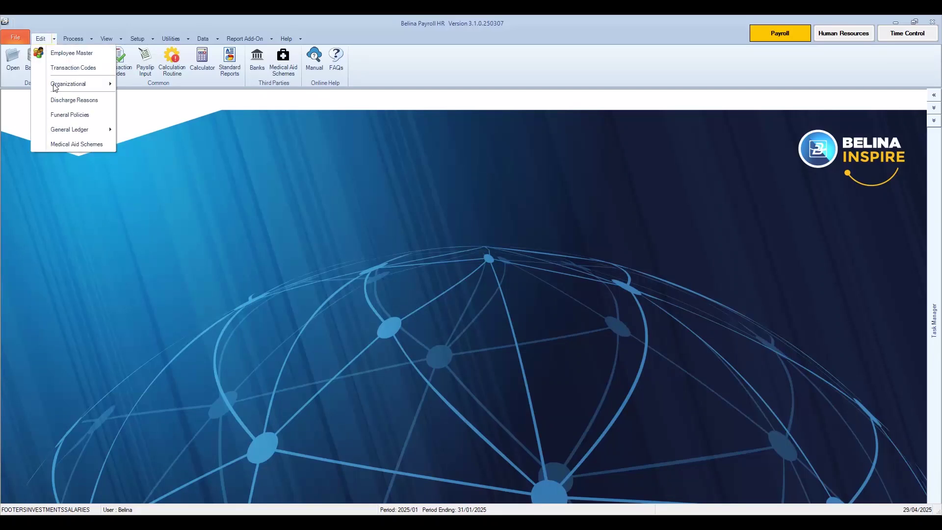
{"action": "mouse_move", "coordinate": [55, 84]}
{"action": "left_click", "coordinate": [169, 169]}
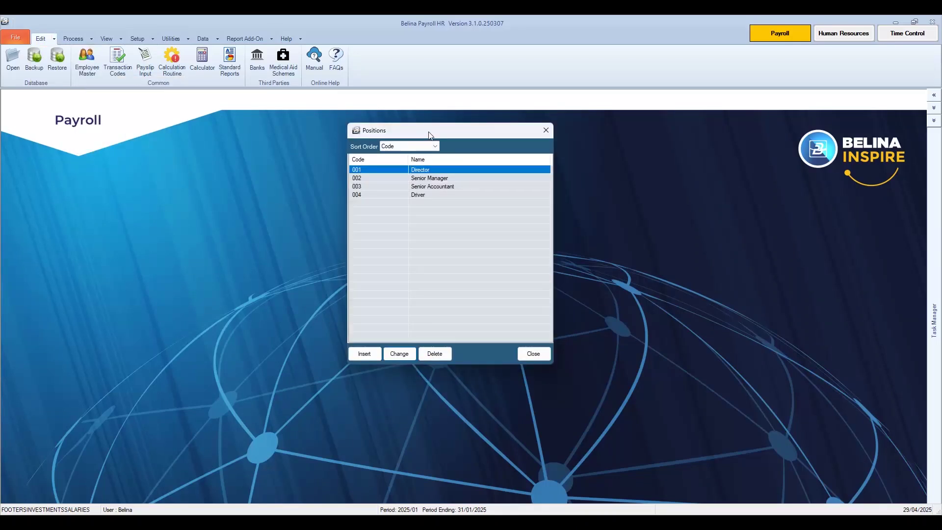
{"action": "left_click", "coordinate": [363, 354]}
{"action": "type", "text": "Welder"}
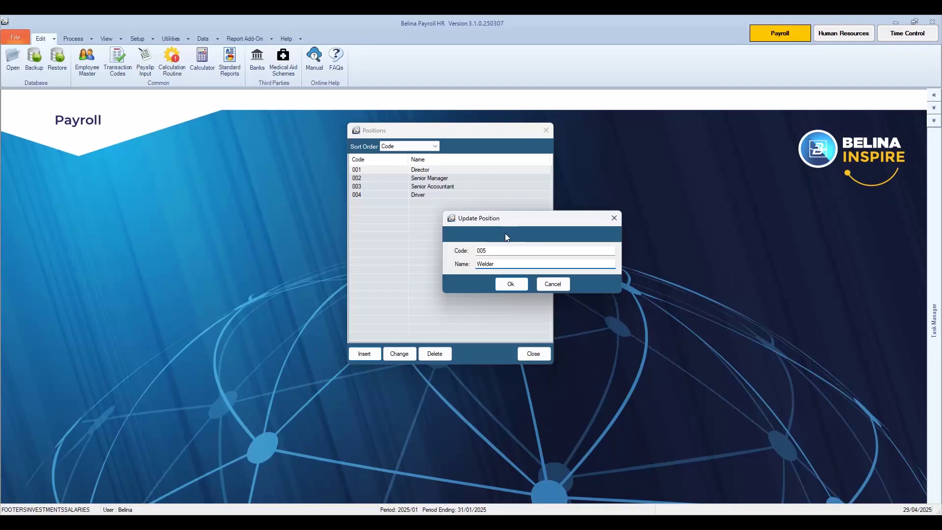
{"action": "left_click", "coordinate": [508, 287]}
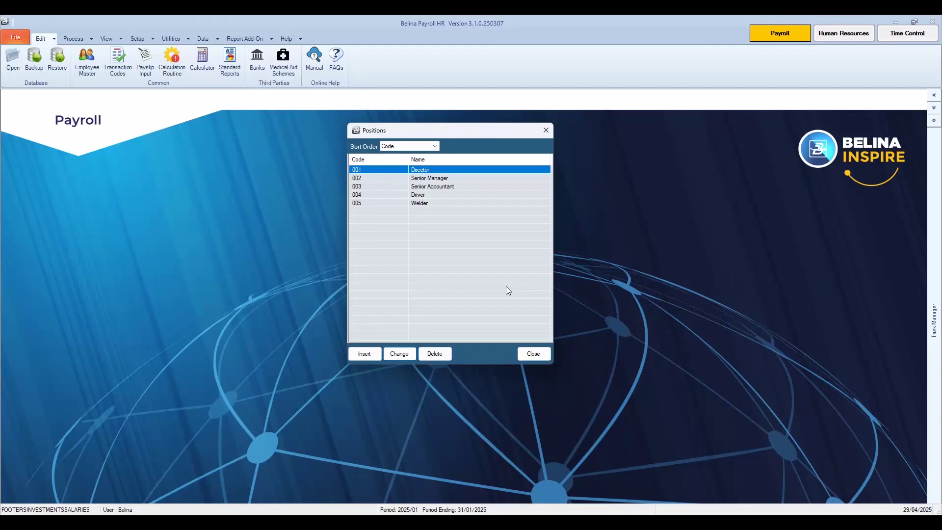
{"action": "left_click", "coordinate": [424, 188]}
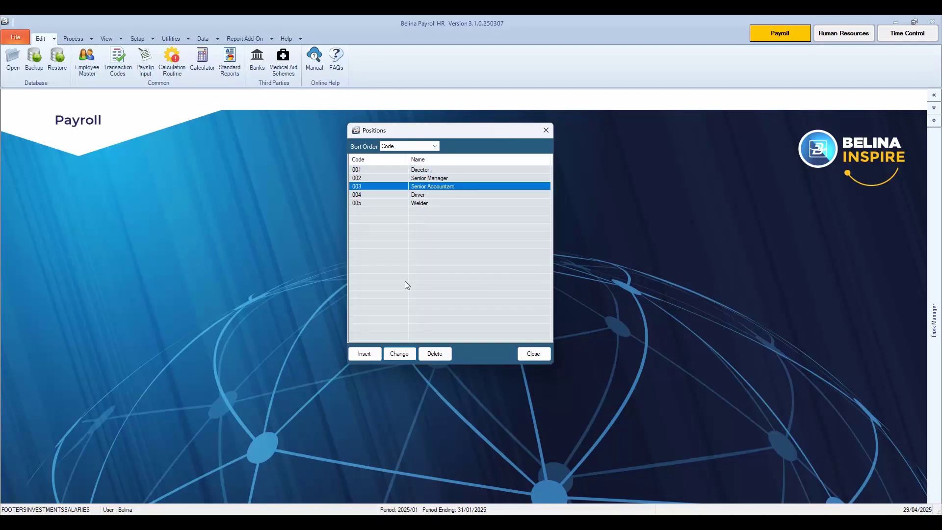
{"action": "left_click", "coordinate": [403, 353]}
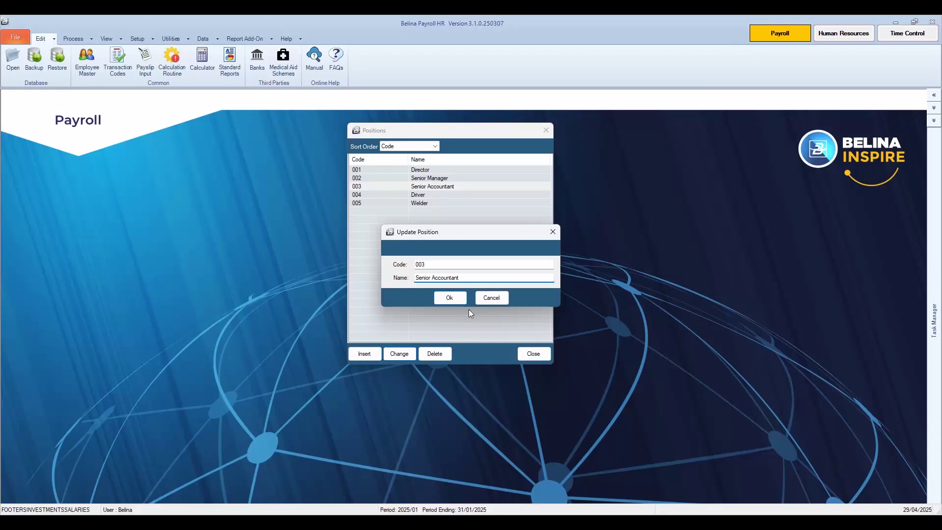